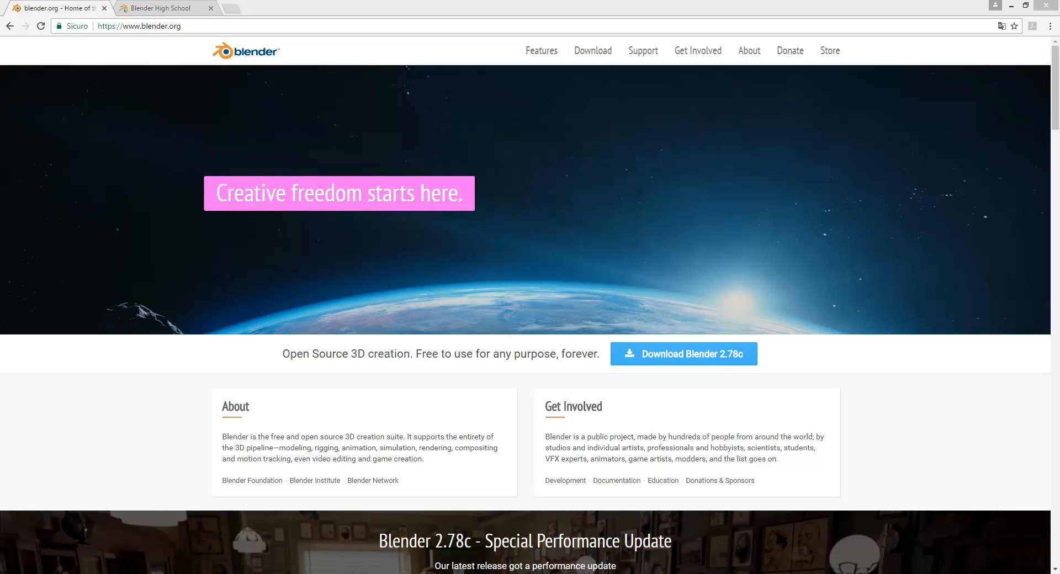
# Step: Browse the Blender High School site, opening its free videotutorials page and checking the other learning offers
pyautogui.click(163, 8)
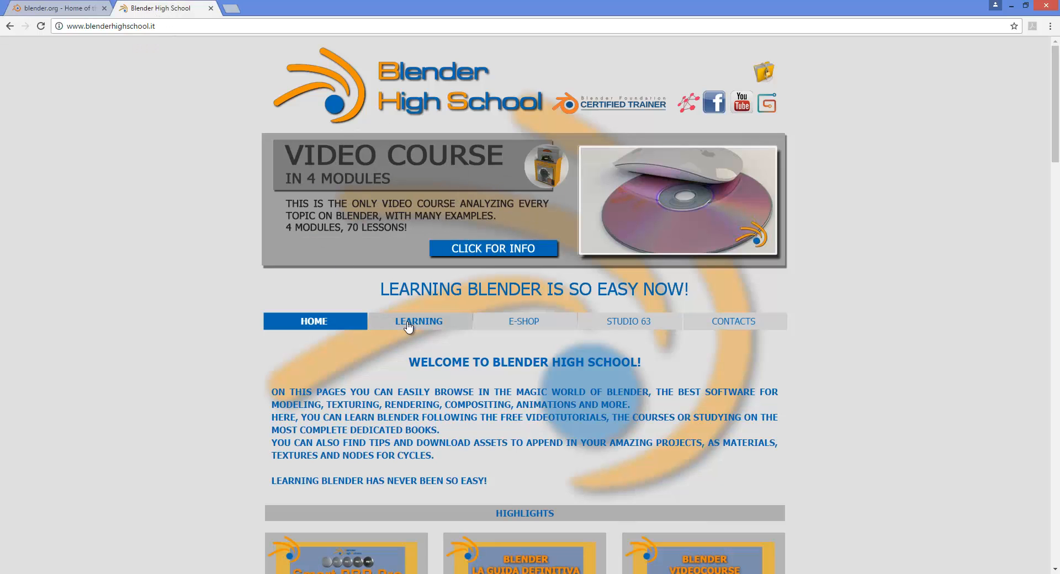
pyautogui.moveTo(409, 321)
pyautogui.click(418, 340)
pyautogui.scroll(-7, 540, 366)
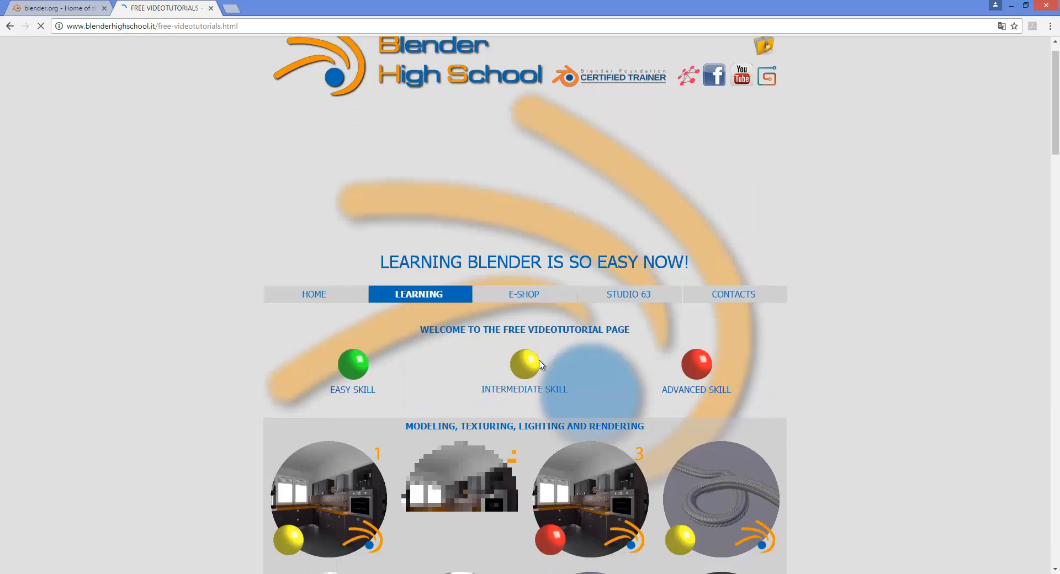
pyautogui.scroll(-4, 539, 367)
pyautogui.scroll(10, 539, 367)
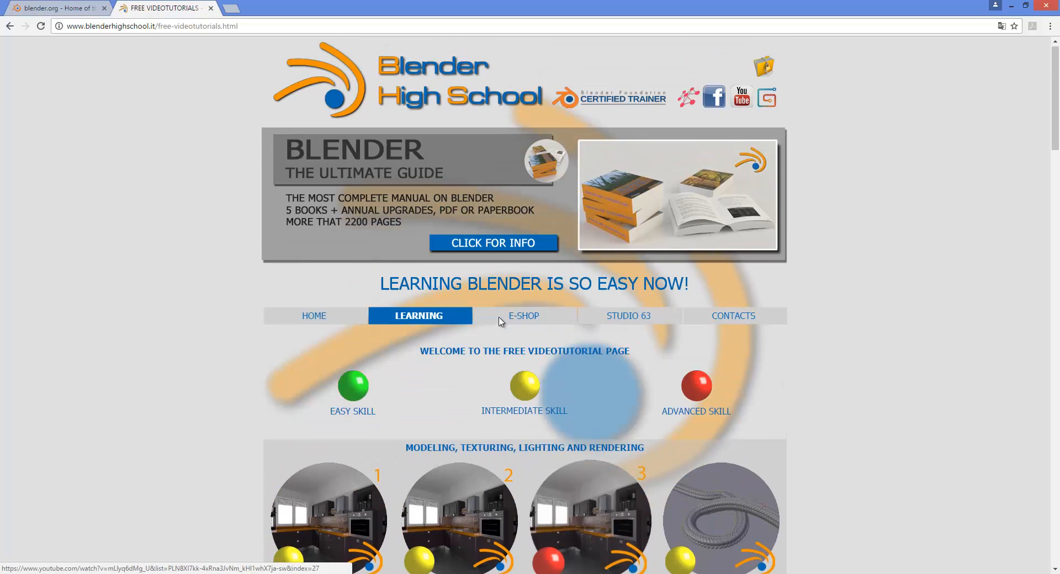
pyautogui.moveTo(412, 324)
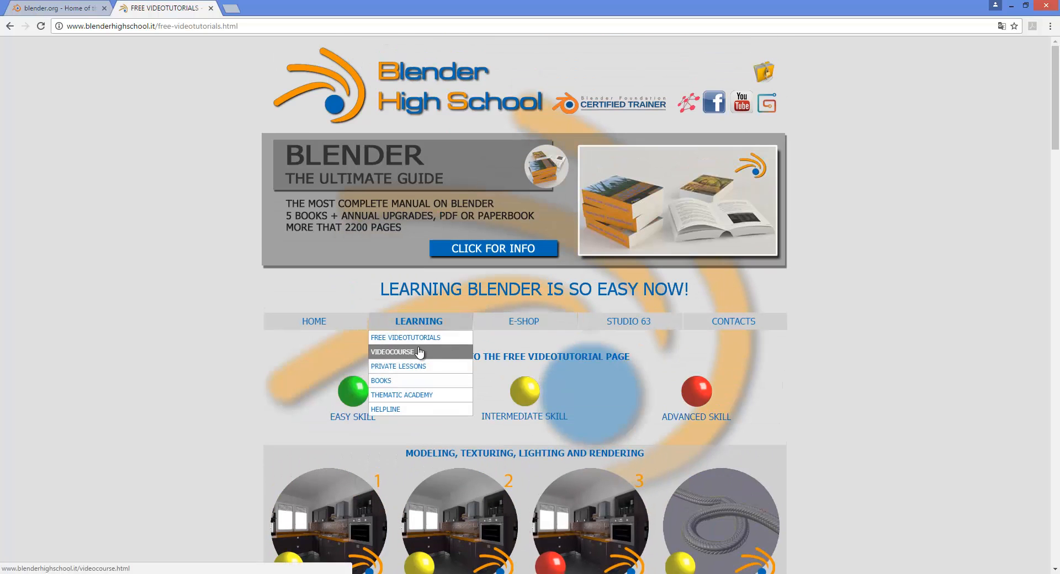
pyautogui.moveTo(517, 328)
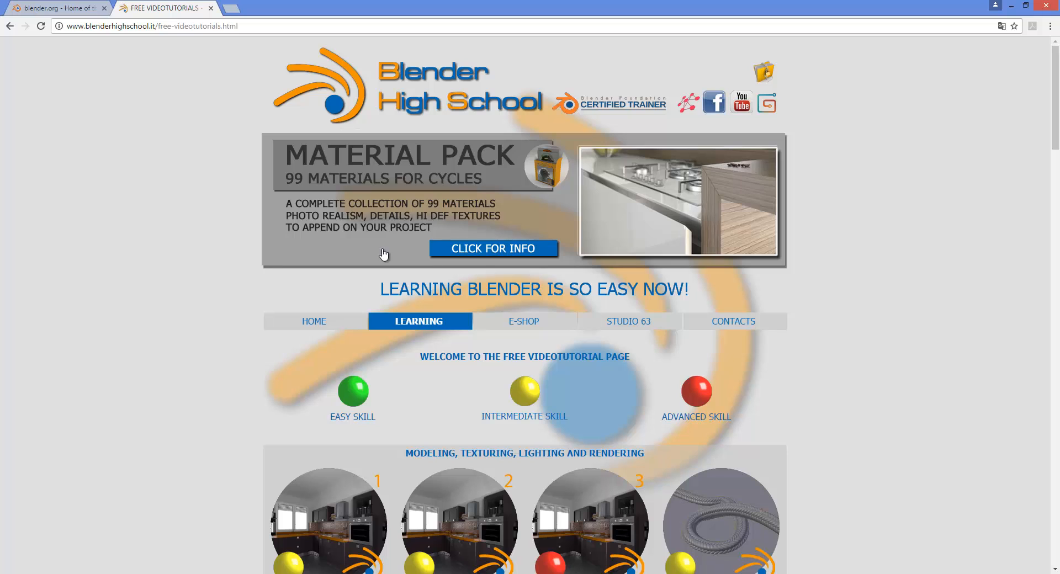
# Step: Open the Blender 2.78c download page on blender.org and review the Windows, Mac OSX and GNU/Linux packages
pyautogui.click(83, 10)
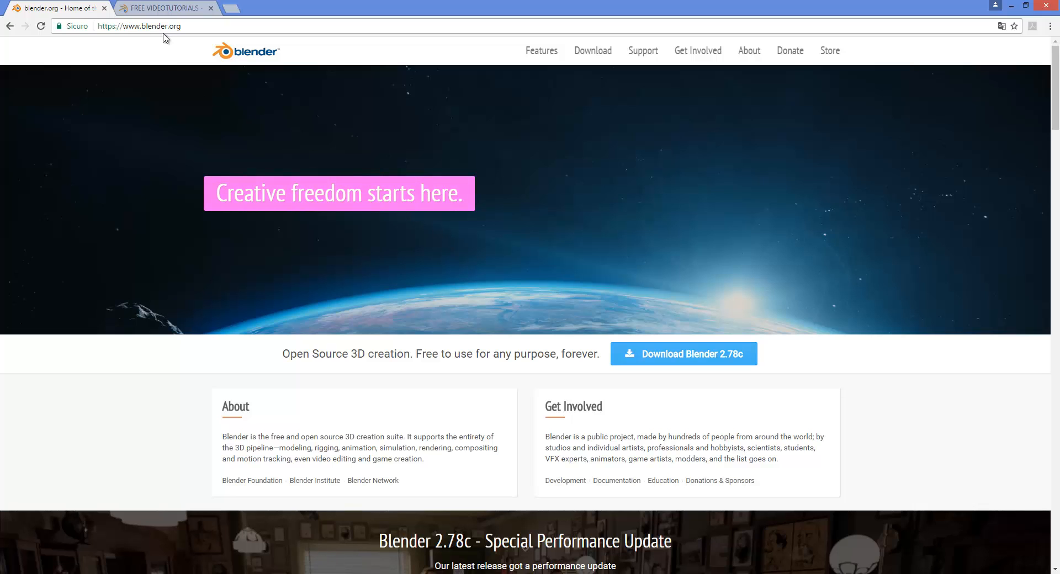
pyautogui.click(687, 358)
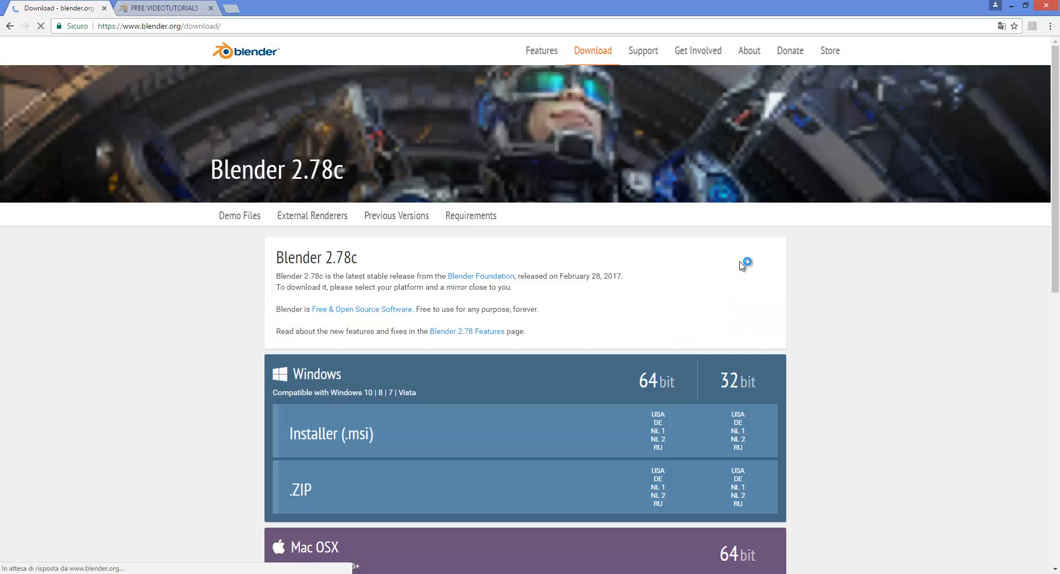
pyautogui.scroll(-10, 432, 452)
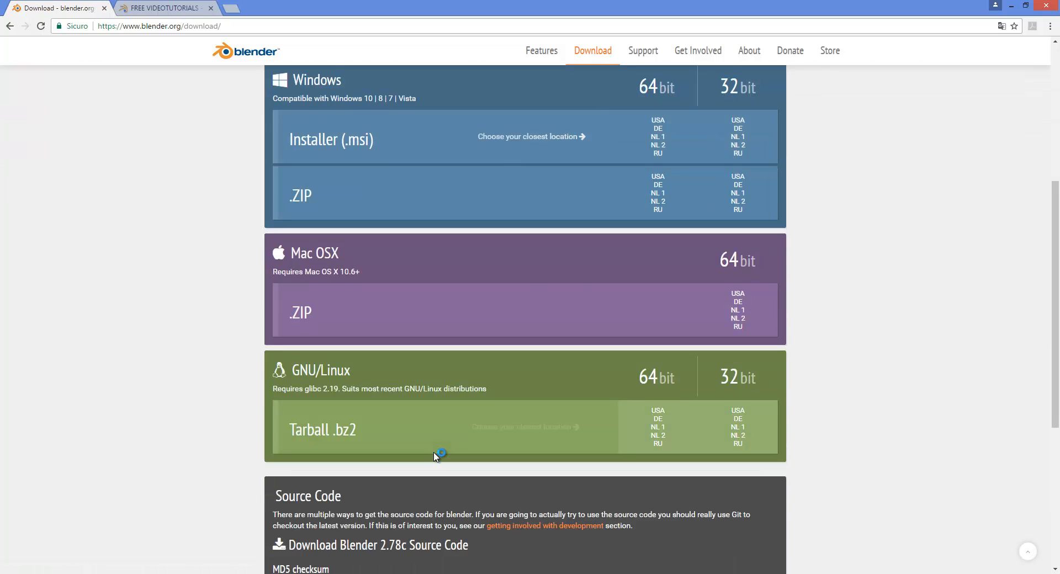
pyautogui.scroll(8, 446, 445)
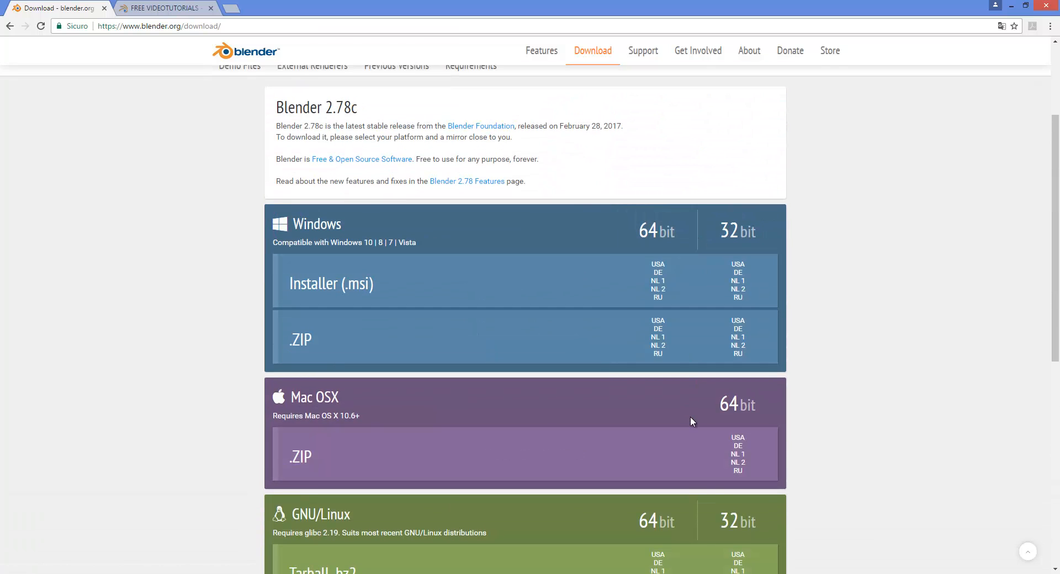
pyautogui.click(185, 9)
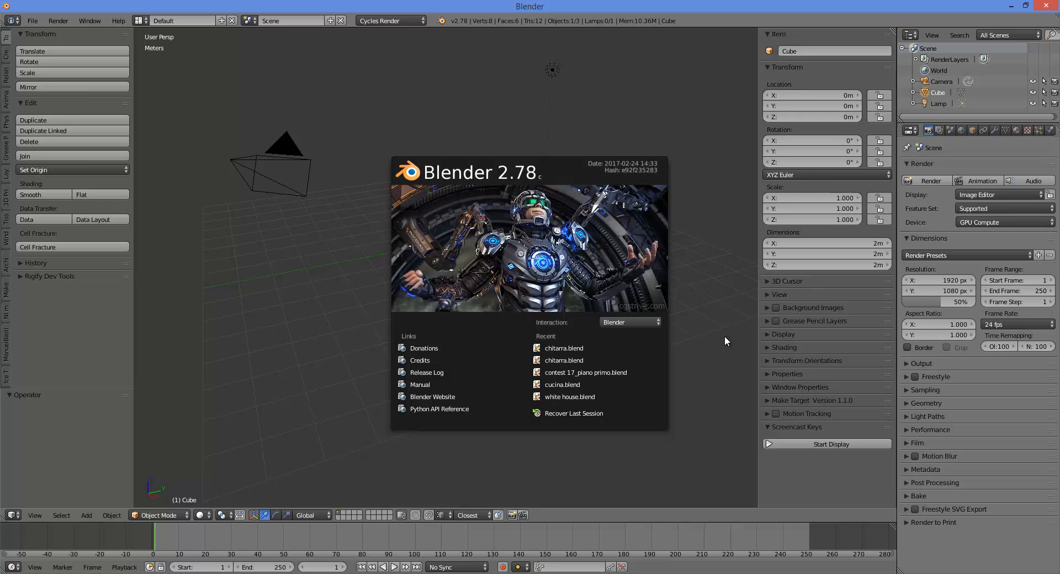
# Step: Switch to Blender, dismiss the splash screen and examine the System user preferences, including the Cycles compute device
pyautogui.click(724, 336)
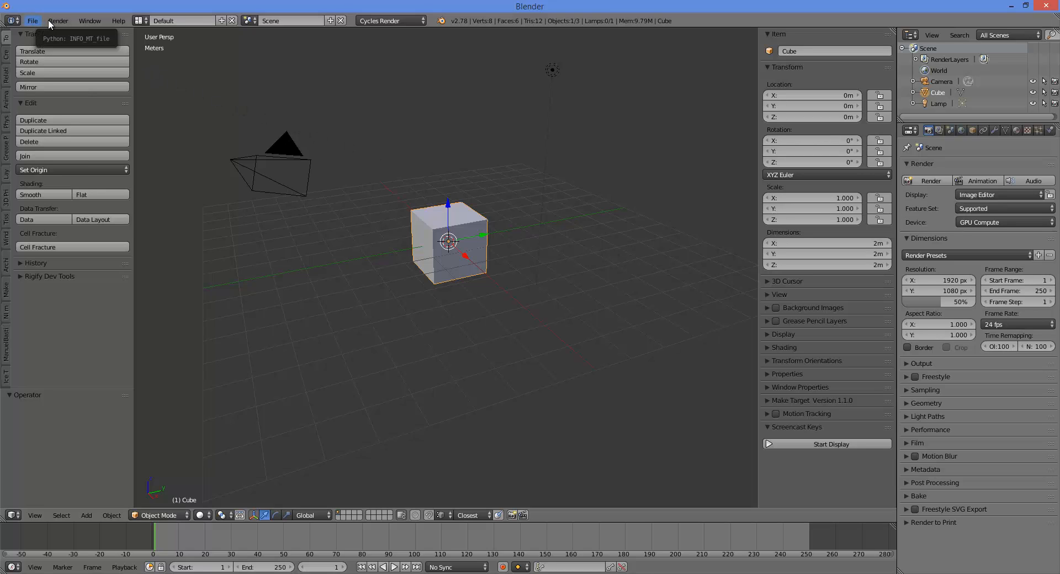
pyautogui.click(35, 21)
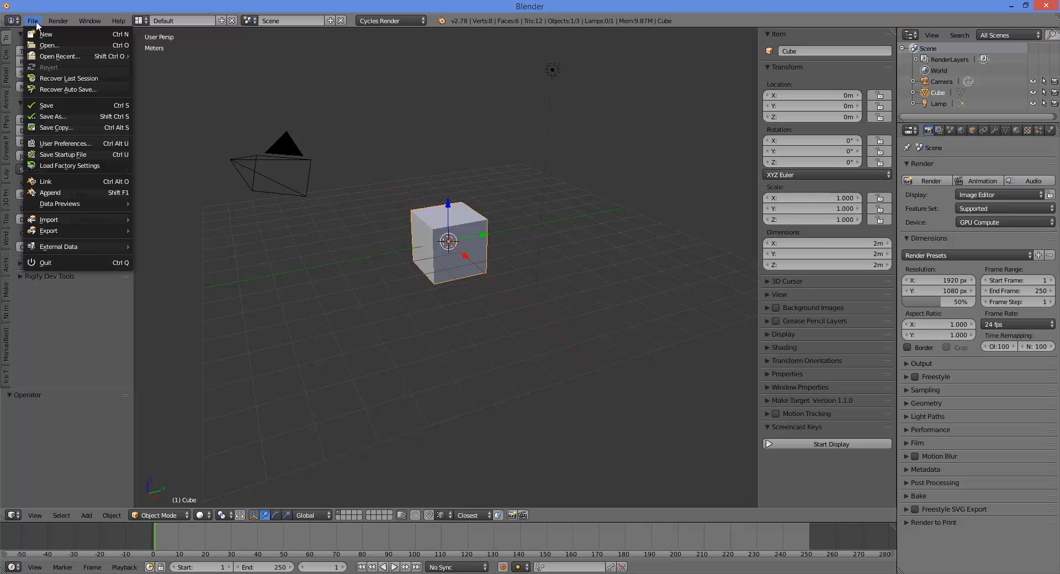
pyautogui.click(79, 145)
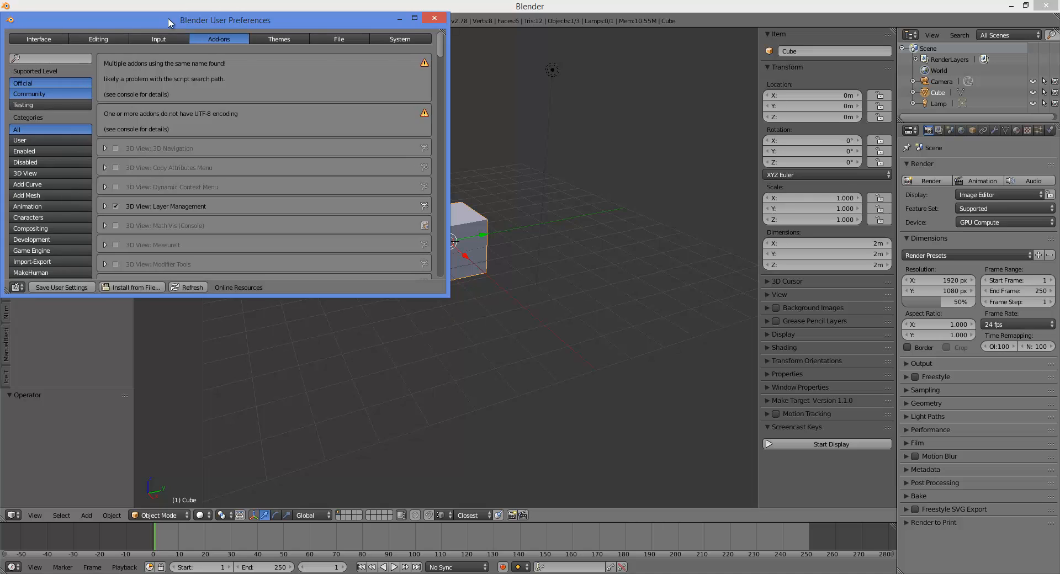
pyautogui.moveTo(167, 17); pyautogui.dragTo(431, 88)
pyautogui.click(649, 109)
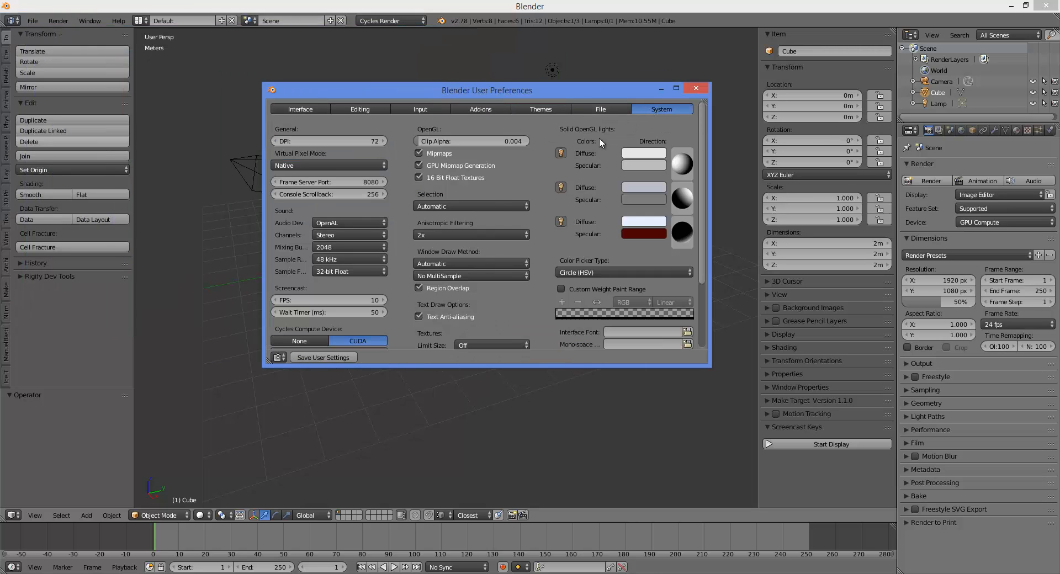
pyautogui.scroll(-3, 403, 325)
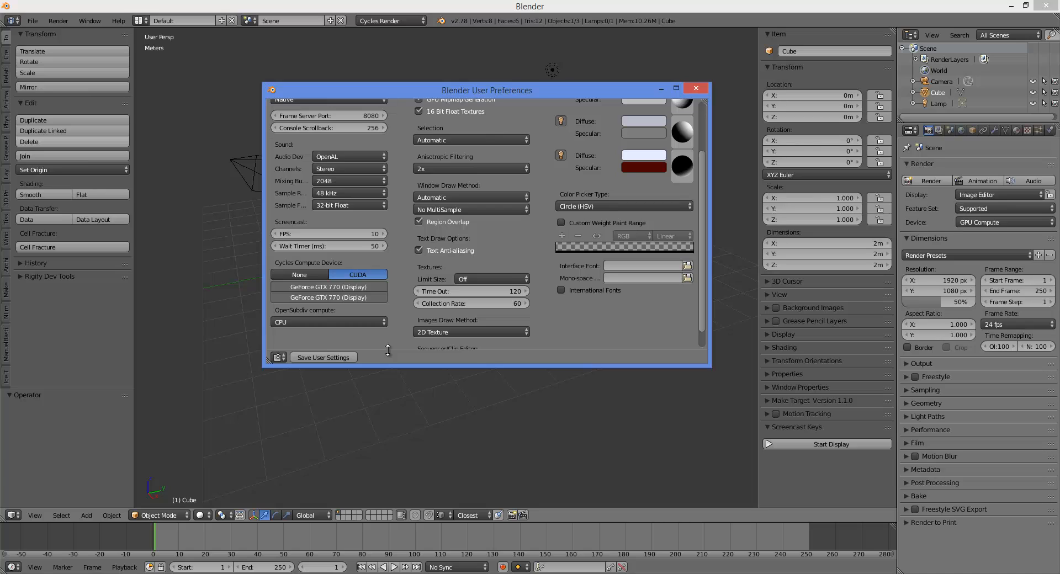
pyautogui.scroll(3, 386, 182)
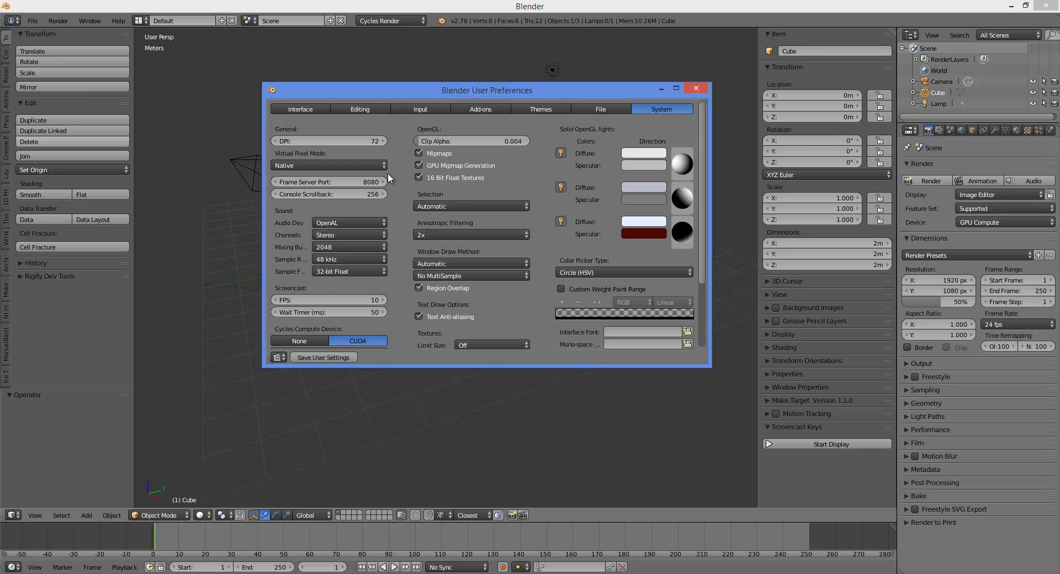
# Step: Check the mouse selection setting in the Input preferences, save the user settings and close the preferences window
pyautogui.click(409, 108)
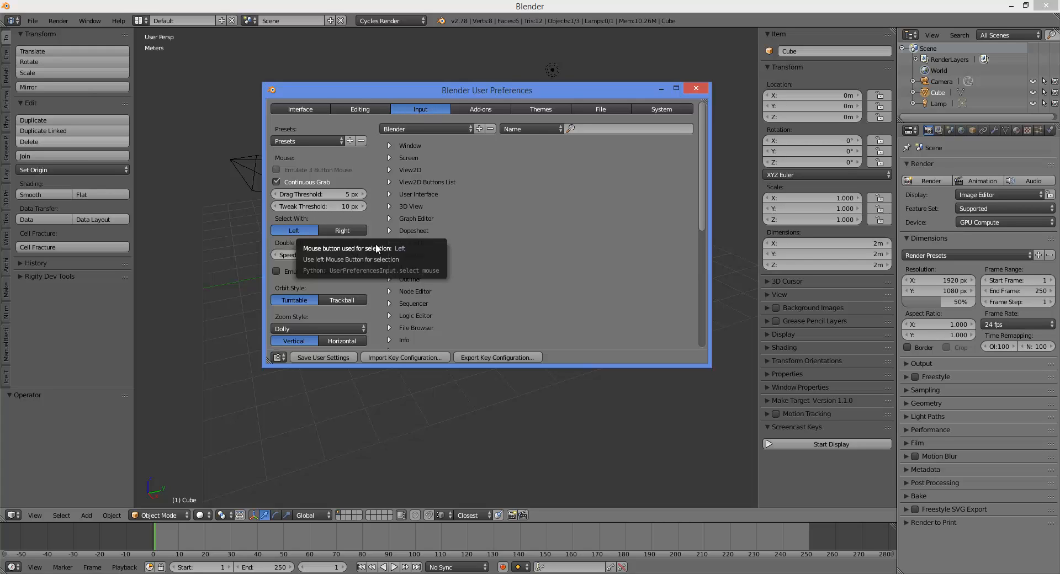
pyautogui.click(324, 357)
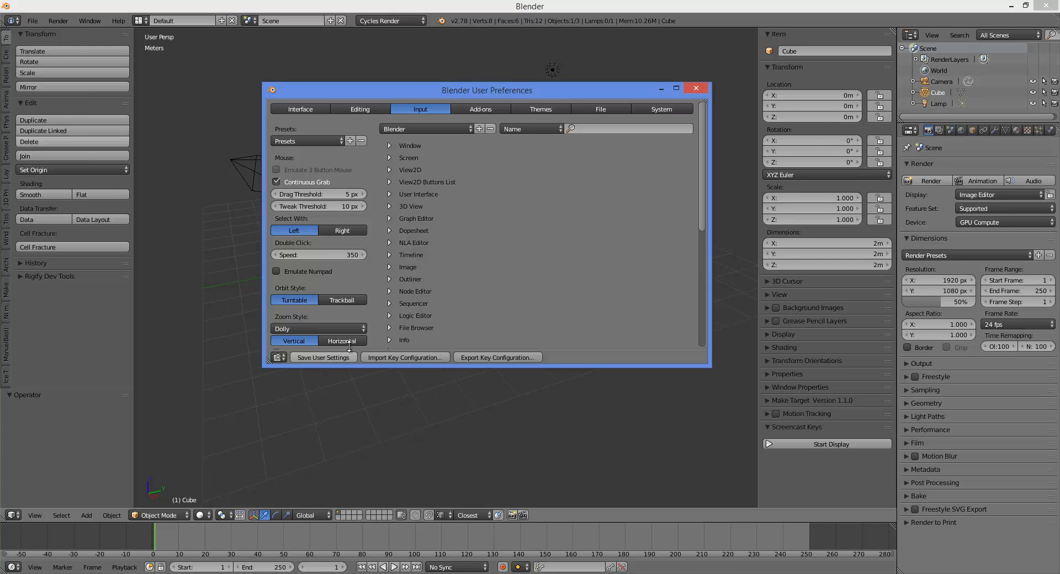
pyautogui.click(696, 89)
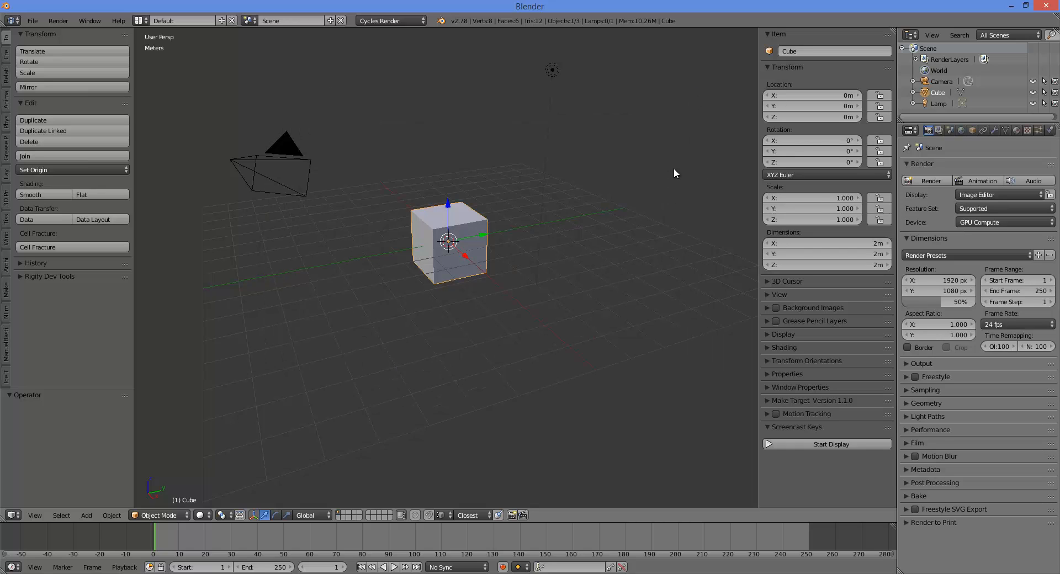
pyautogui.click(974, 222)
pyautogui.click(975, 210)
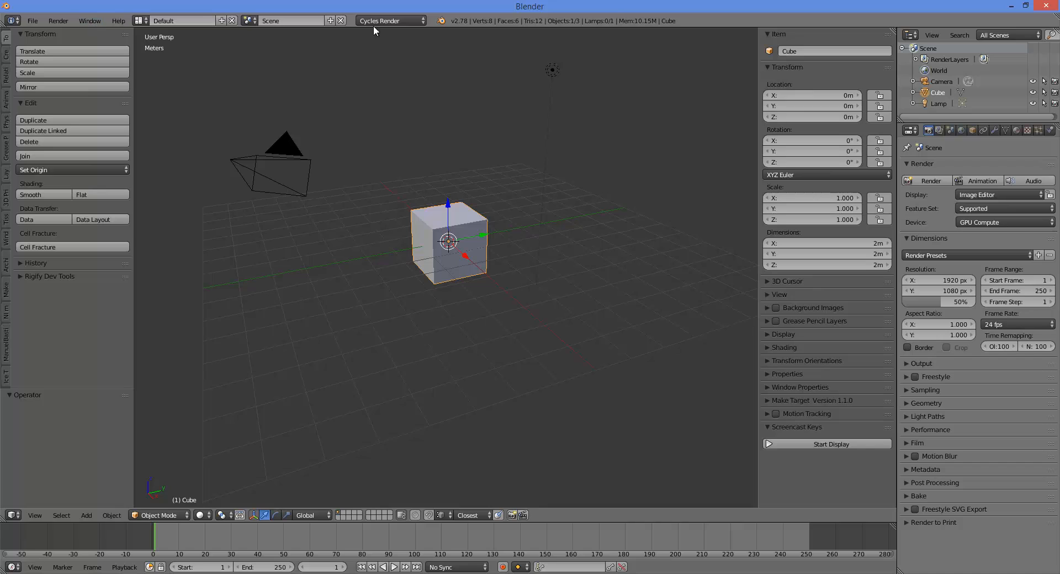
pyautogui.moveTo(496, 28)
pyautogui.mouseDown()
pyautogui.moveTo(490, 80)
pyautogui.moveTo(485, 16)
pyautogui.mouseUp()
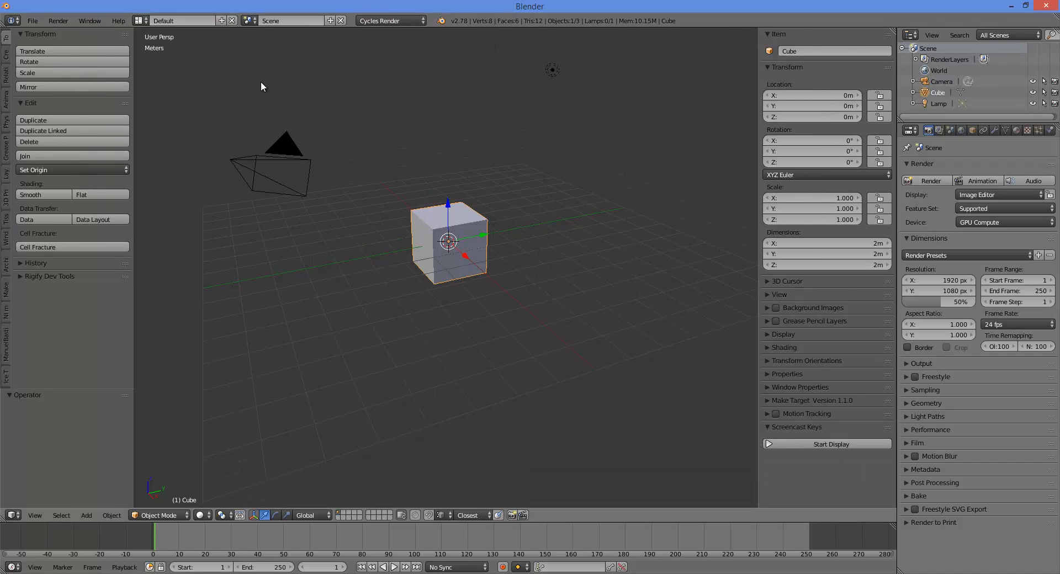
pyautogui.click(32, 21)
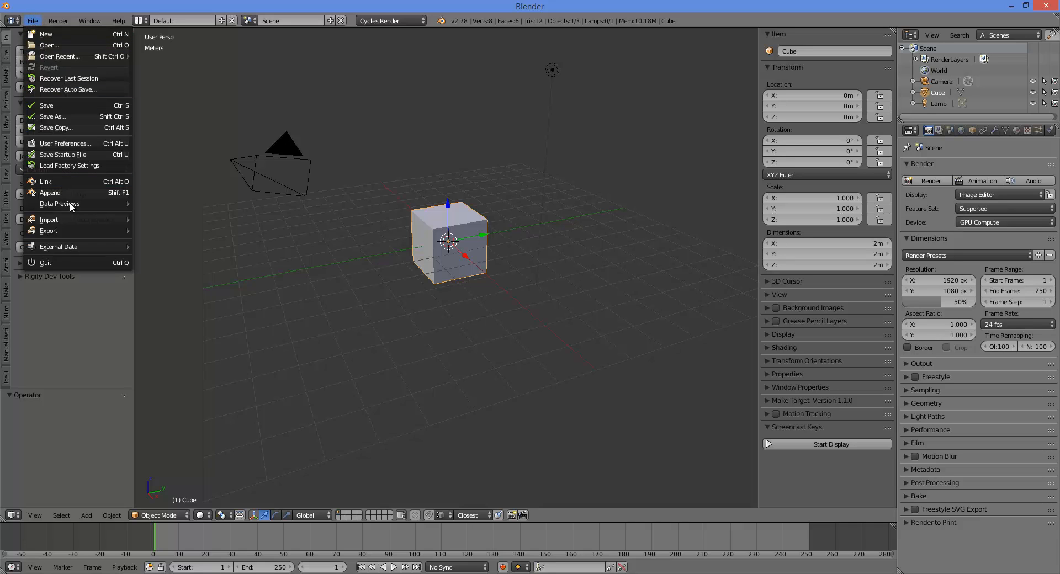
pyautogui.moveTo(89, 20)
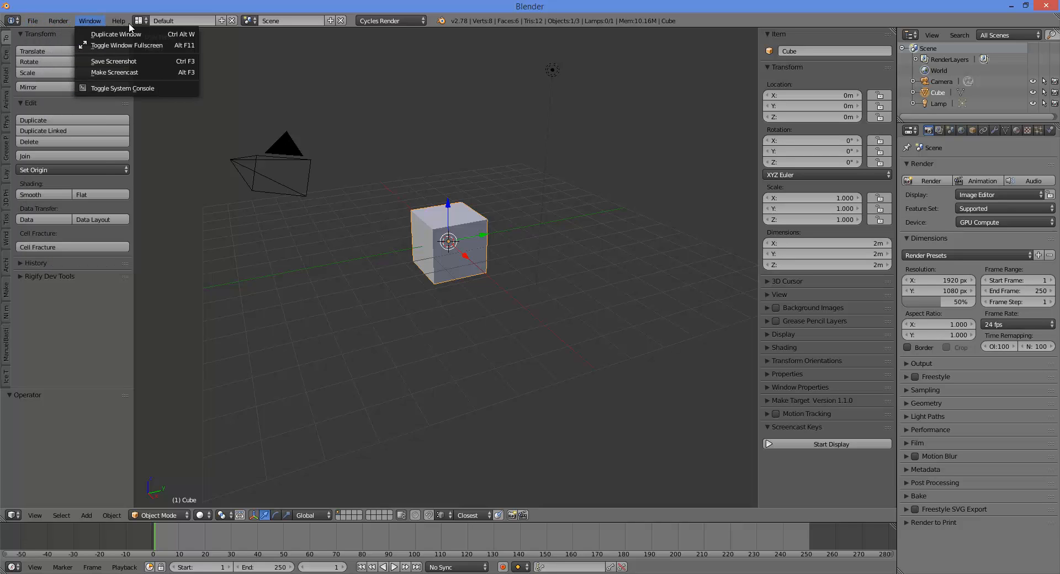
pyautogui.click(249, 20)
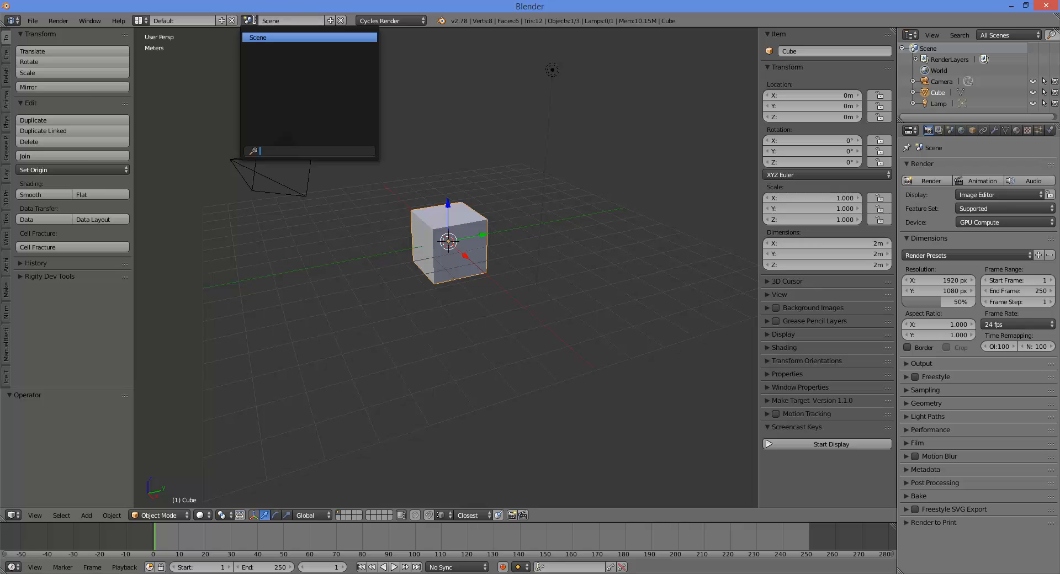
pyautogui.click(385, 23)
pyautogui.click(389, 19)
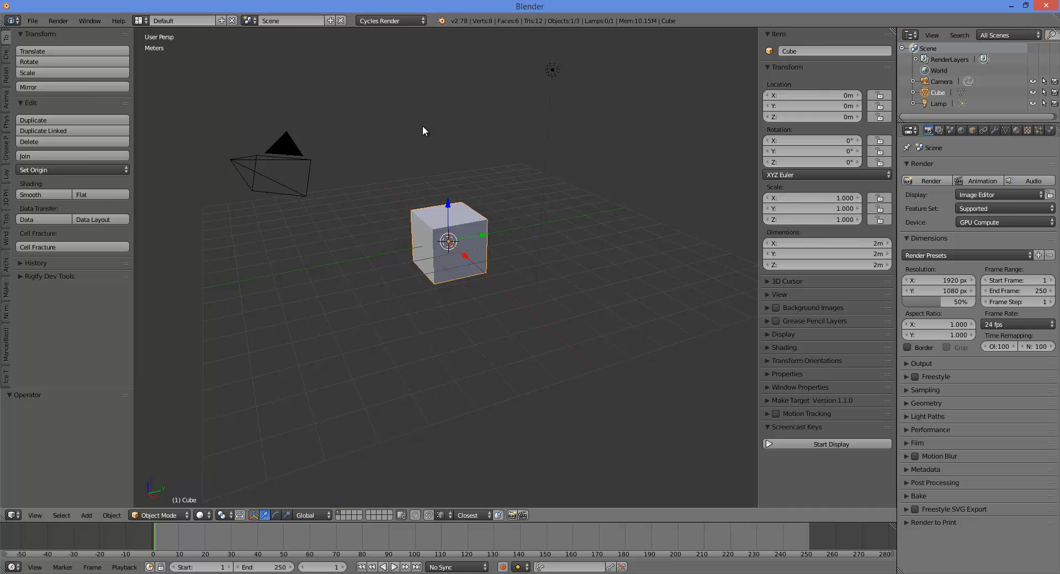
# Step: Save the current scene and interface setup as the startup file
pyautogui.click(33, 20)
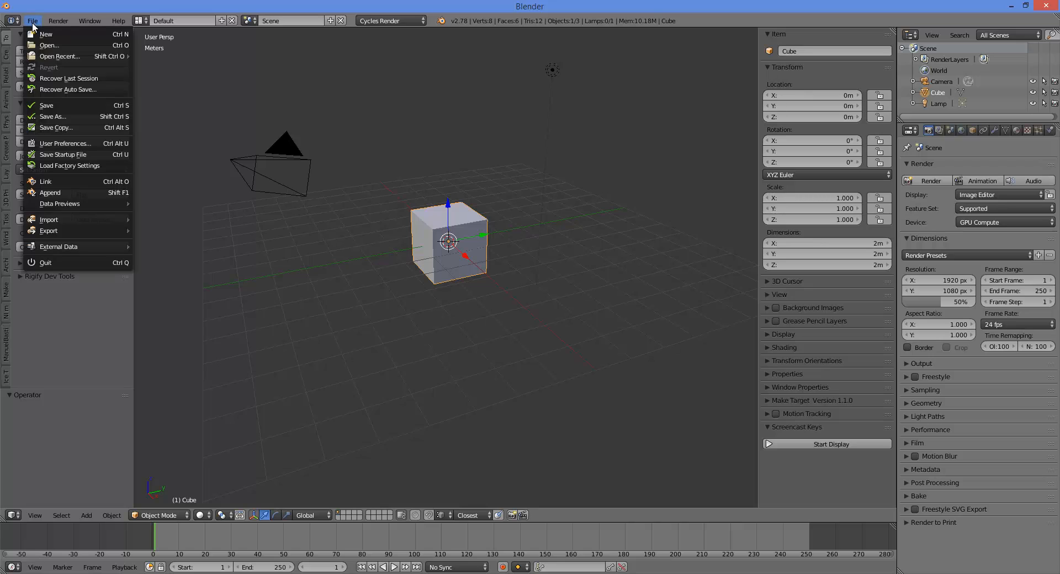
pyautogui.click(63, 155)
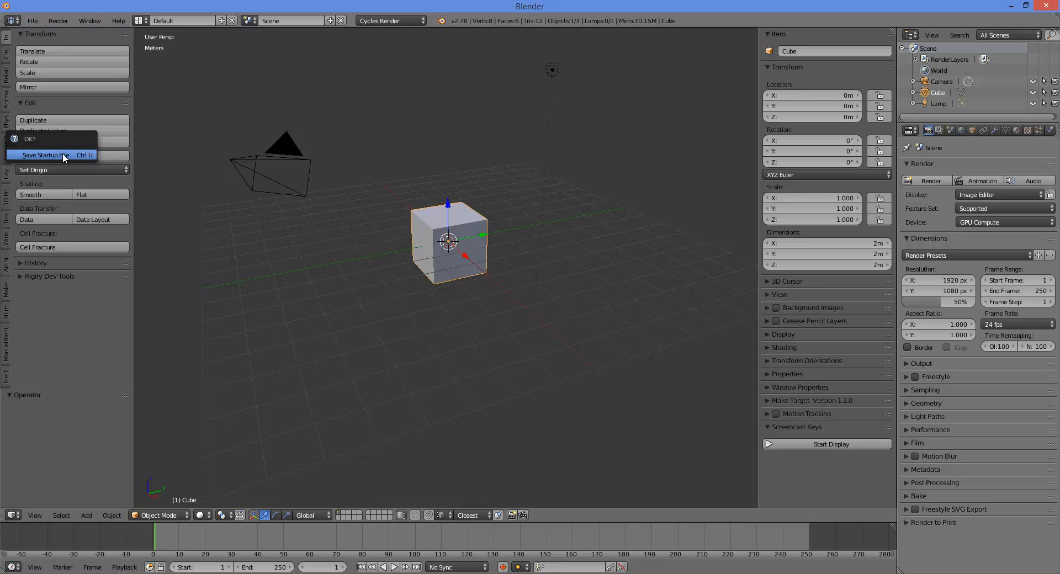
pyautogui.click(76, 156)
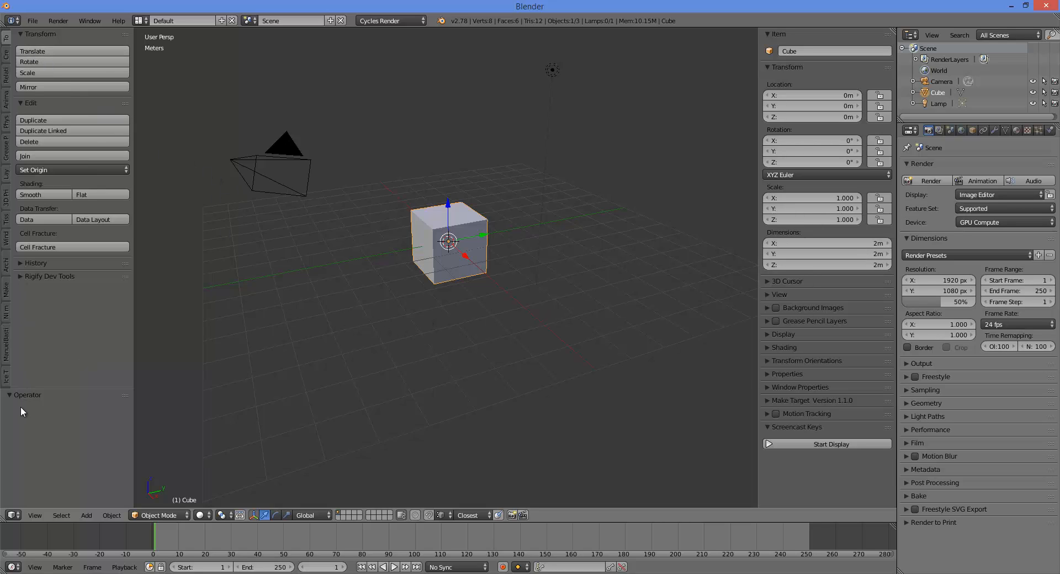
# Step: Look through the Create and Animation categories of the tool shelf and return to the general Tools category
pyautogui.click(4, 54)
pyautogui.click(5, 83)
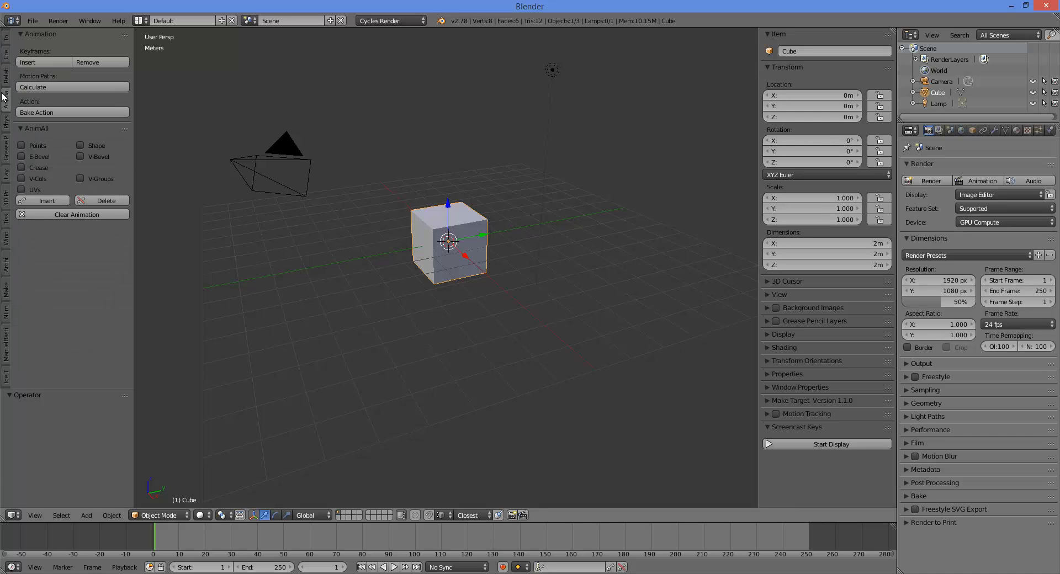
pyautogui.click(6, 38)
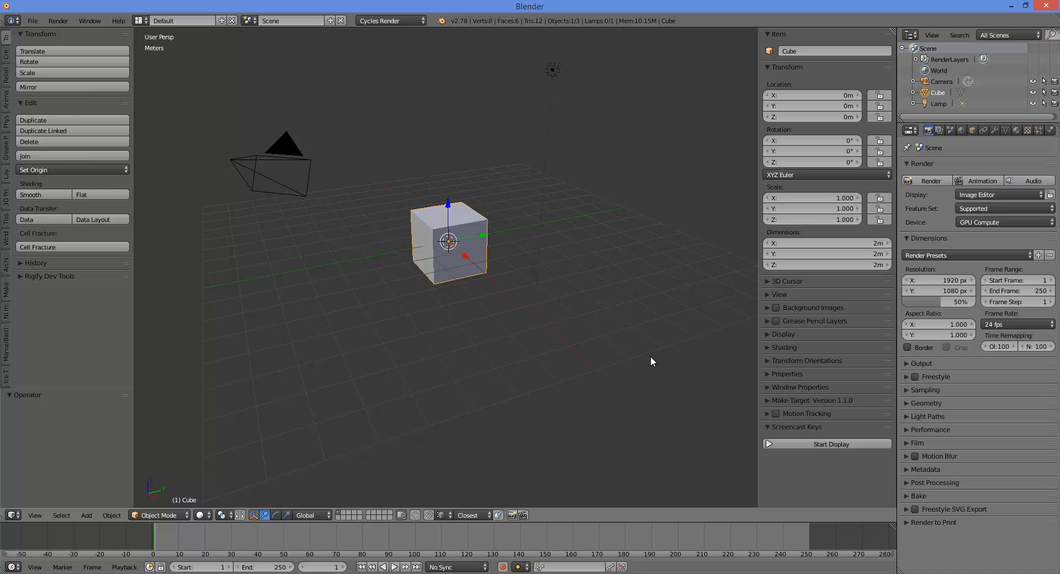
# Step: Start the Screencast Keys display, and hide and restore the 3D view's tool shelf and properties region
pyautogui.click(864, 446)
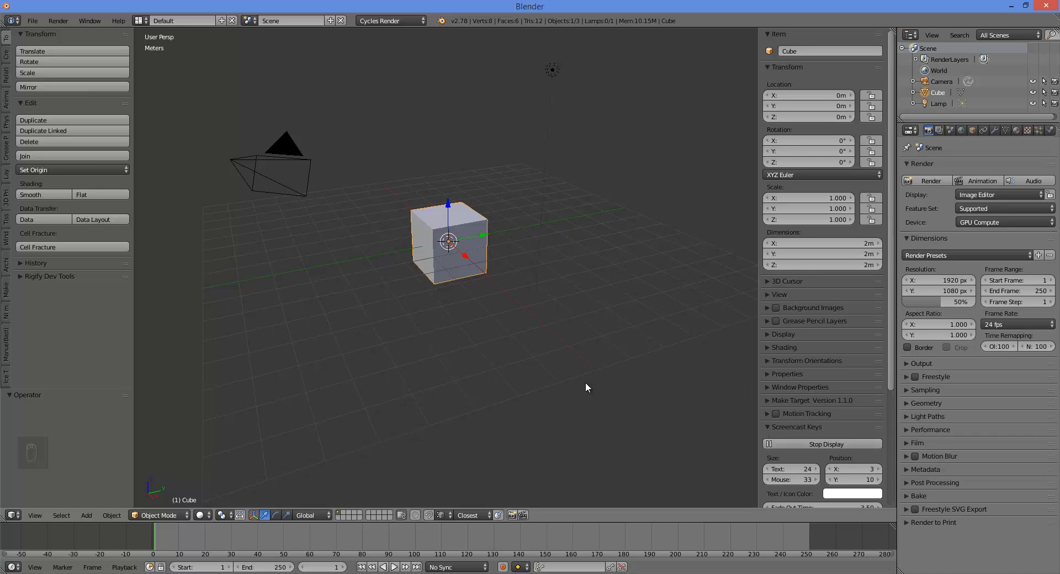
pyautogui.press('n')
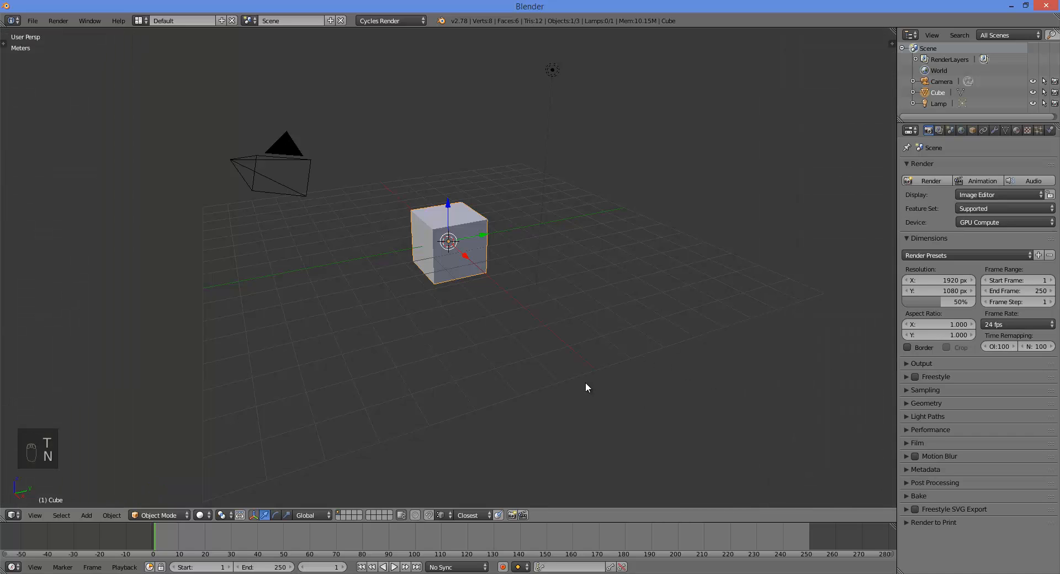
pyautogui.press('t')
pyautogui.press('n')
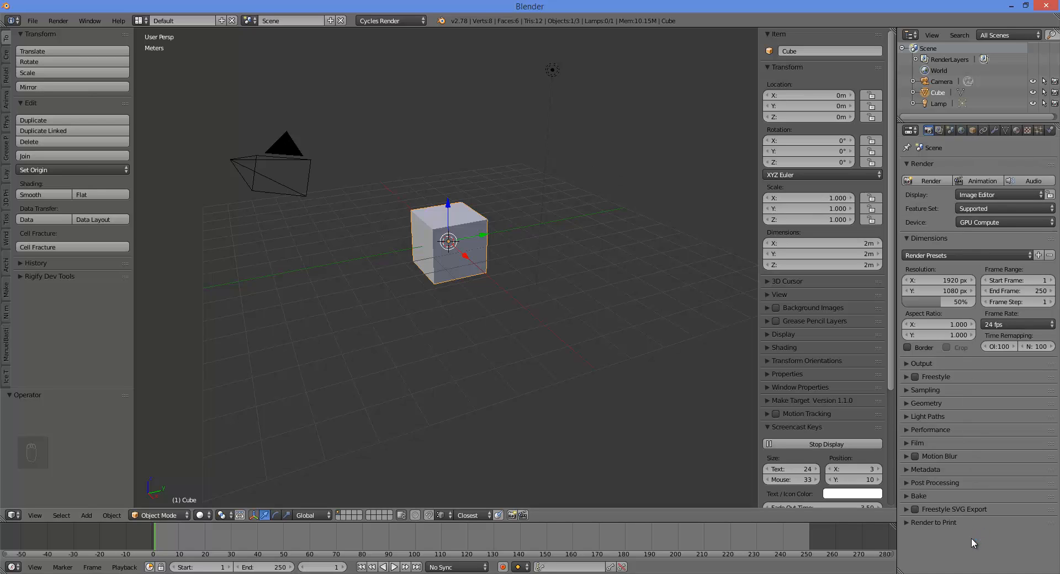
# Step: Review the Render Layers, Scene, World and Object properties and return to the Render properties
pyautogui.click(940, 131)
pyautogui.click(951, 131)
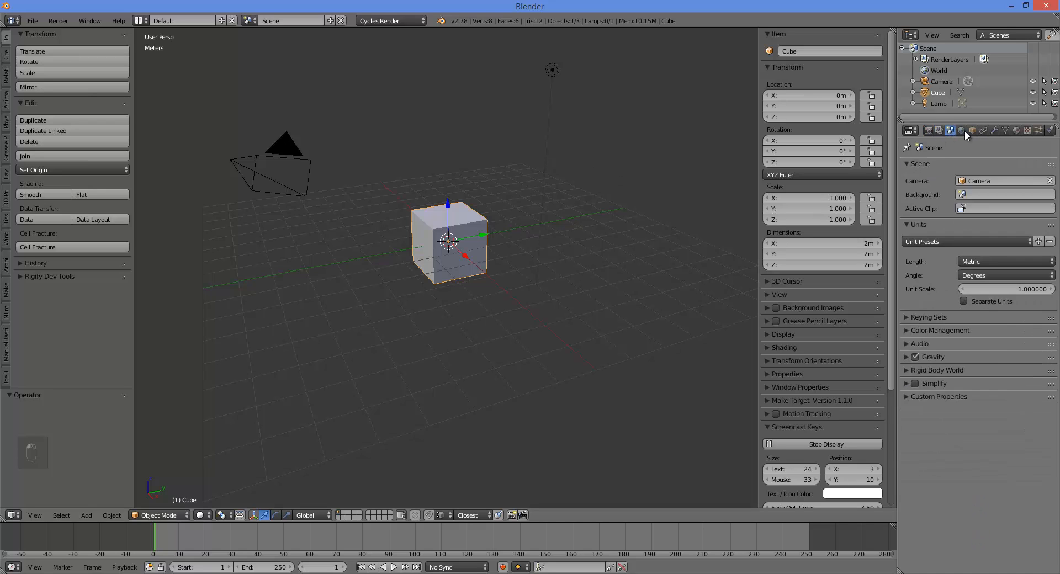
pyautogui.click(964, 131)
pyautogui.click(972, 130)
pyautogui.click(928, 131)
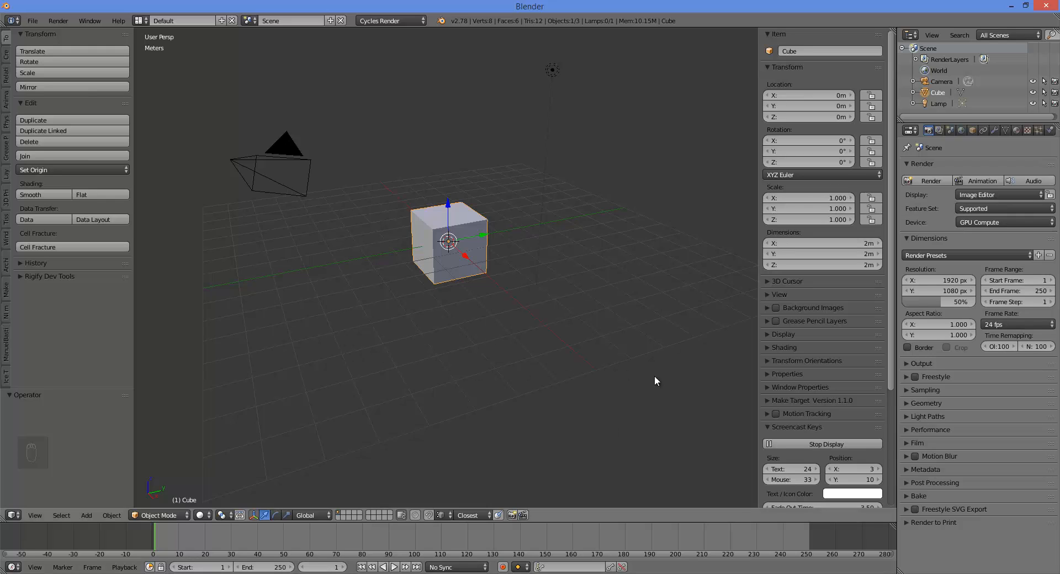
# Step: Widen and heighten the Properties editor slightly, and split the 3D view into two side-by-side areas and merge them back
pyautogui.moveTo(897, 434); pyautogui.dragTo(871, 429)
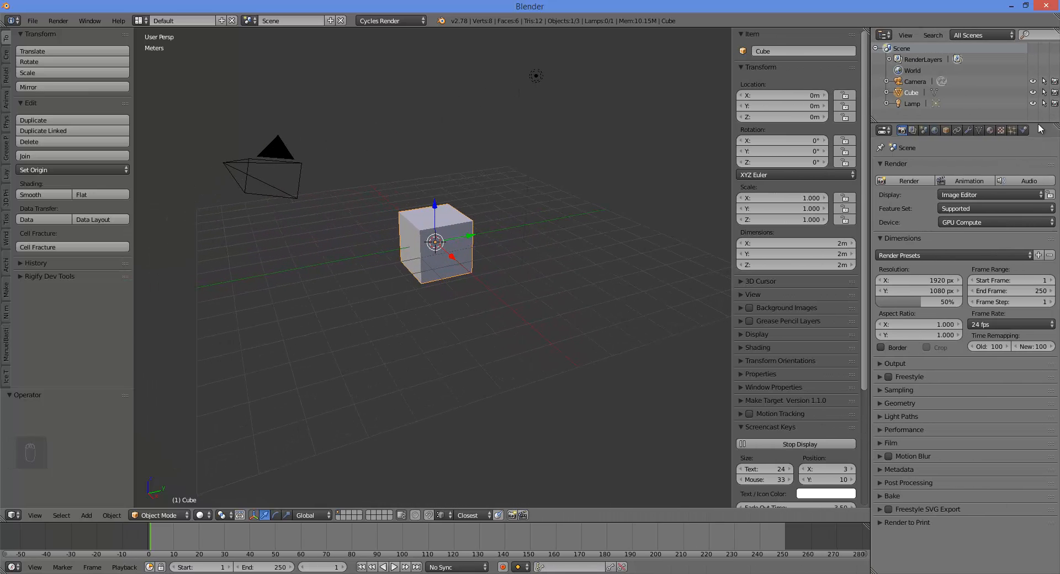
pyautogui.moveTo(1039, 125); pyautogui.dragTo(1010, 118)
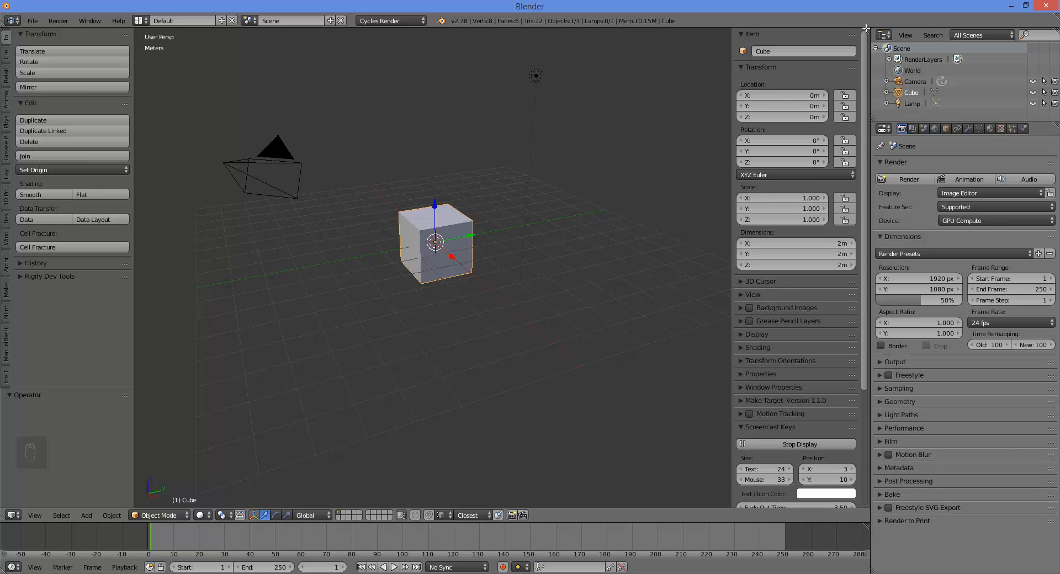
pyautogui.moveTo(866, 29); pyautogui.dragTo(423, 138)
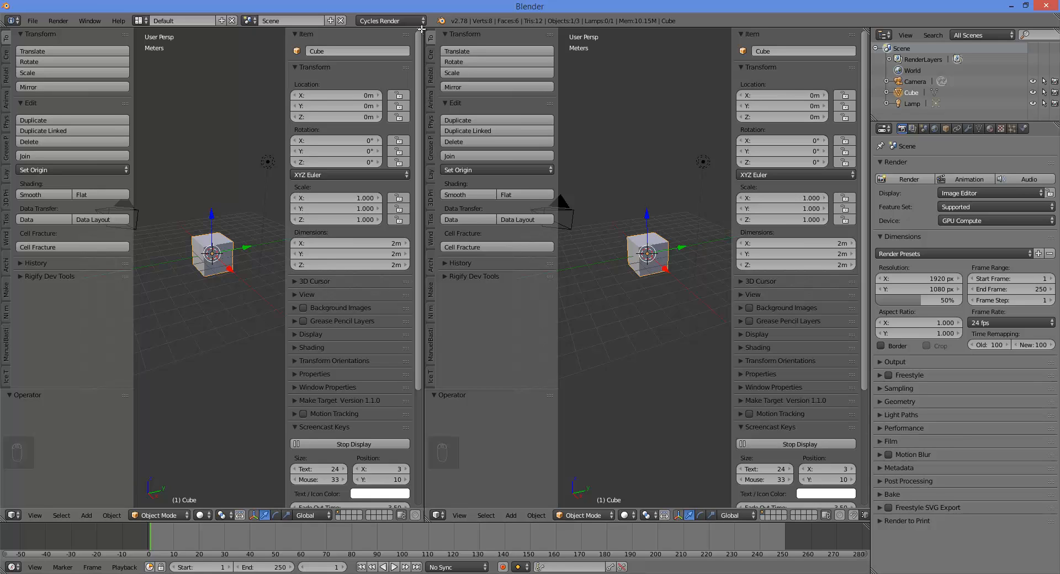
pyautogui.moveTo(421, 29); pyautogui.dragTo(493, 59)
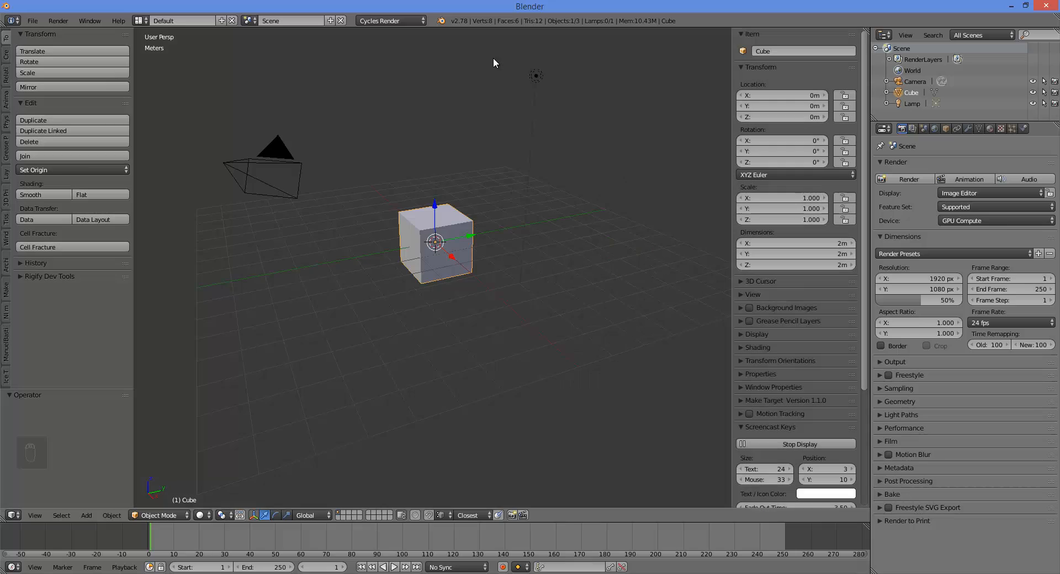
# Step: Change the 3D view area to the UV/Image Editor, to the Logic Editor and back to the 3D View
pyautogui.click(12, 515)
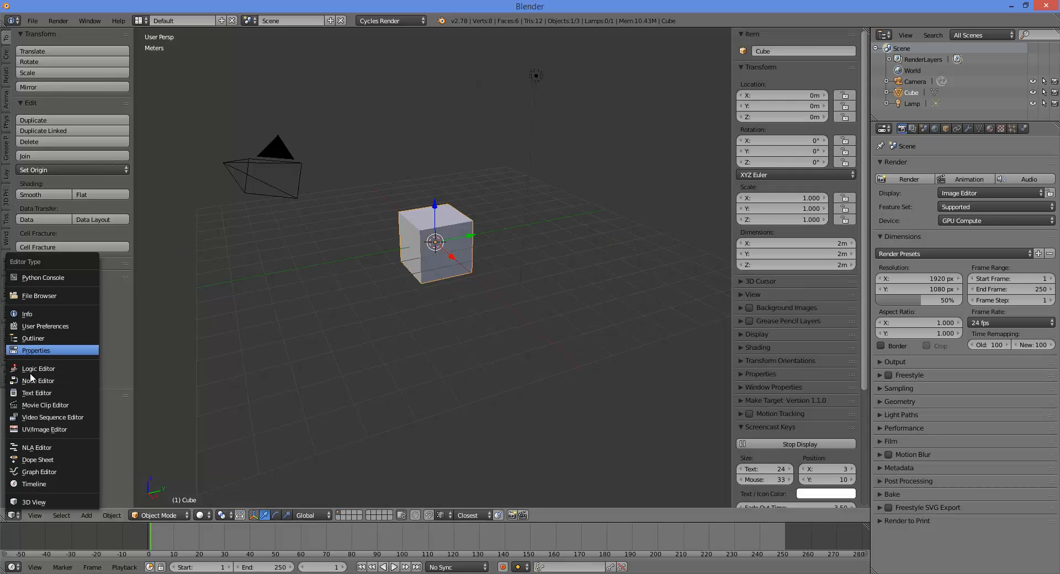
pyautogui.click(36, 429)
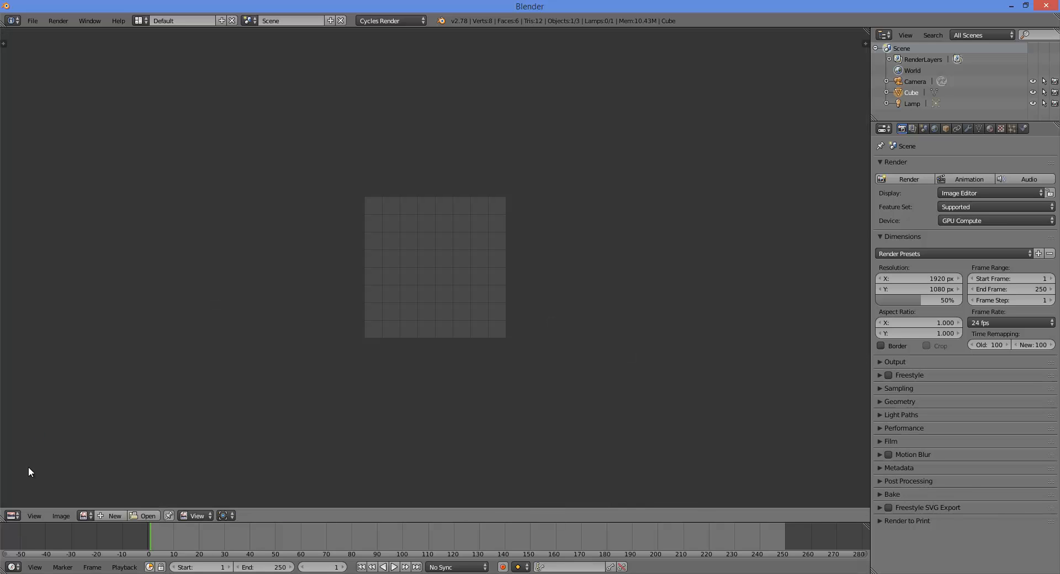
pyautogui.click(10, 517)
pyautogui.click(33, 373)
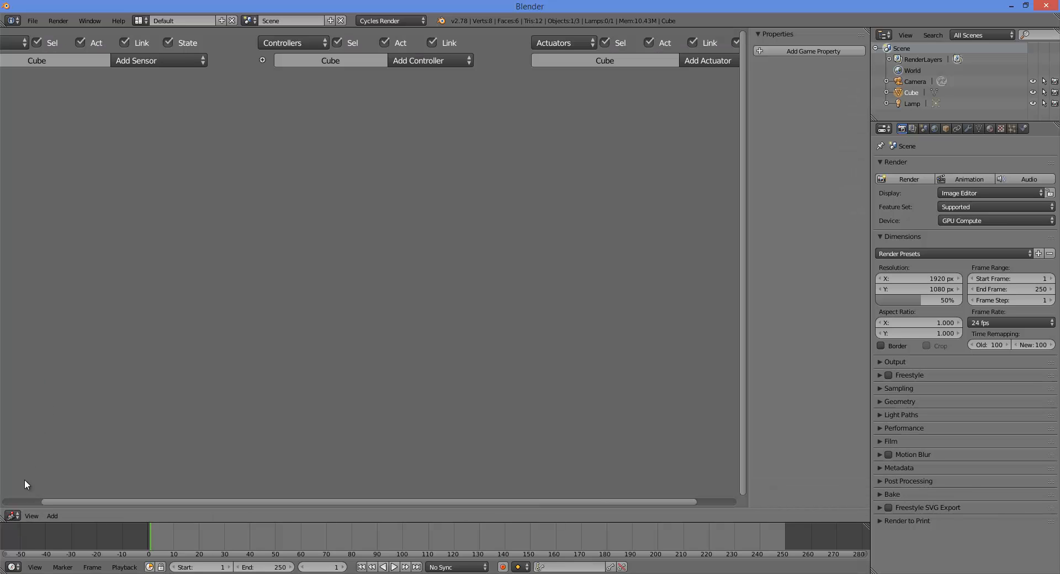
pyautogui.click(12, 517)
pyautogui.click(41, 500)
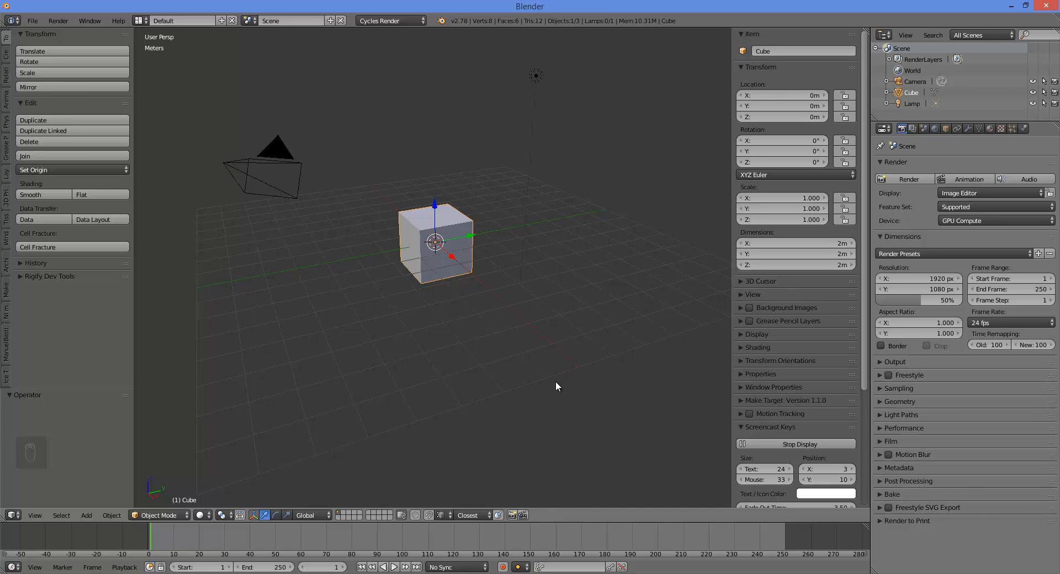
# Step: Select the lamp, the camera and the cube one at a time in the 3D view, ending with the cube
pyautogui.rightClick(536, 76)
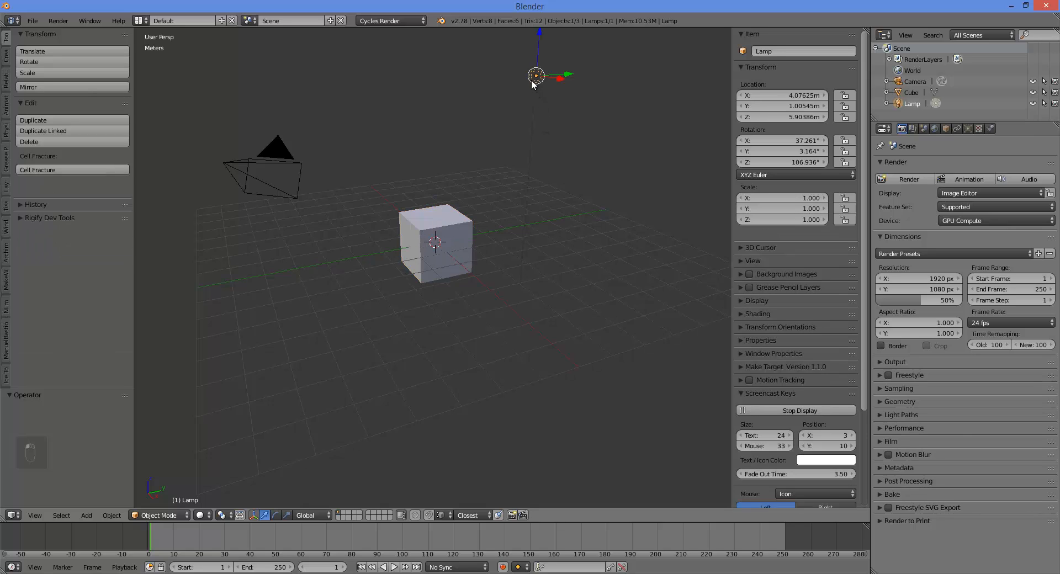
pyautogui.rightClick(279, 154)
pyautogui.rightClick(446, 251)
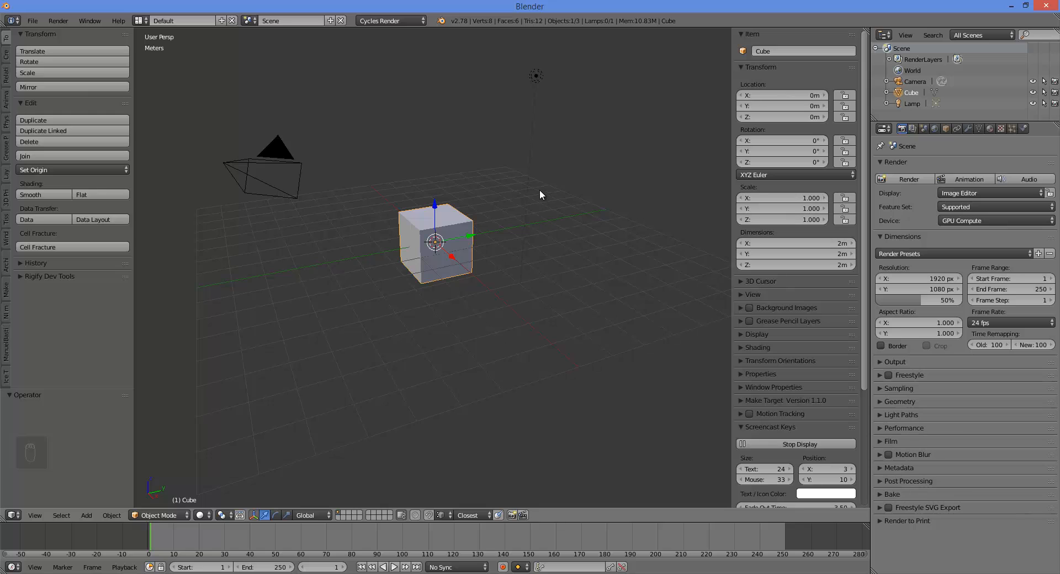
pyautogui.rightClick(524, 97)
pyautogui.rightClick(278, 153)
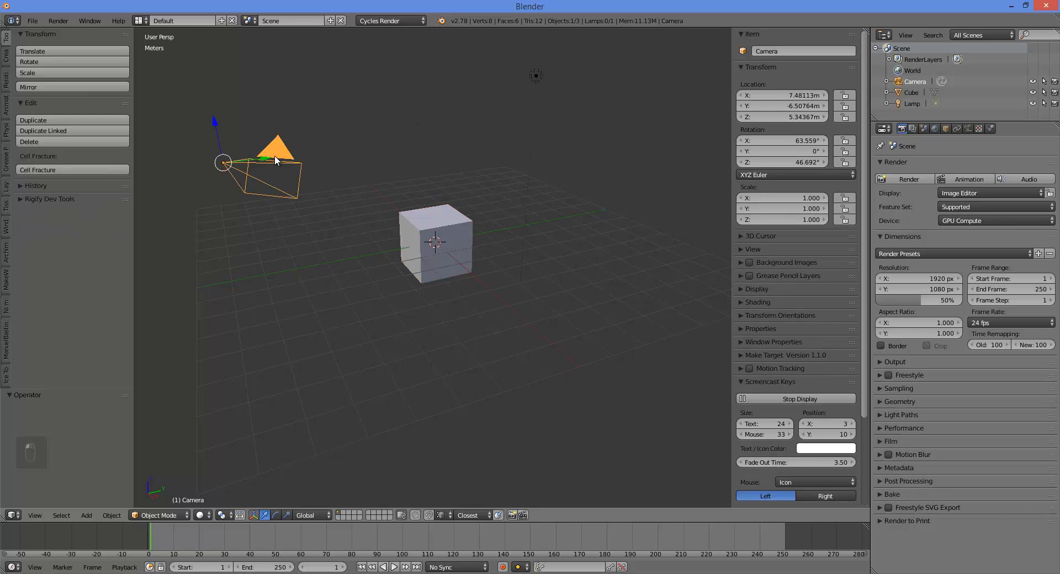
pyautogui.rightClick(423, 251)
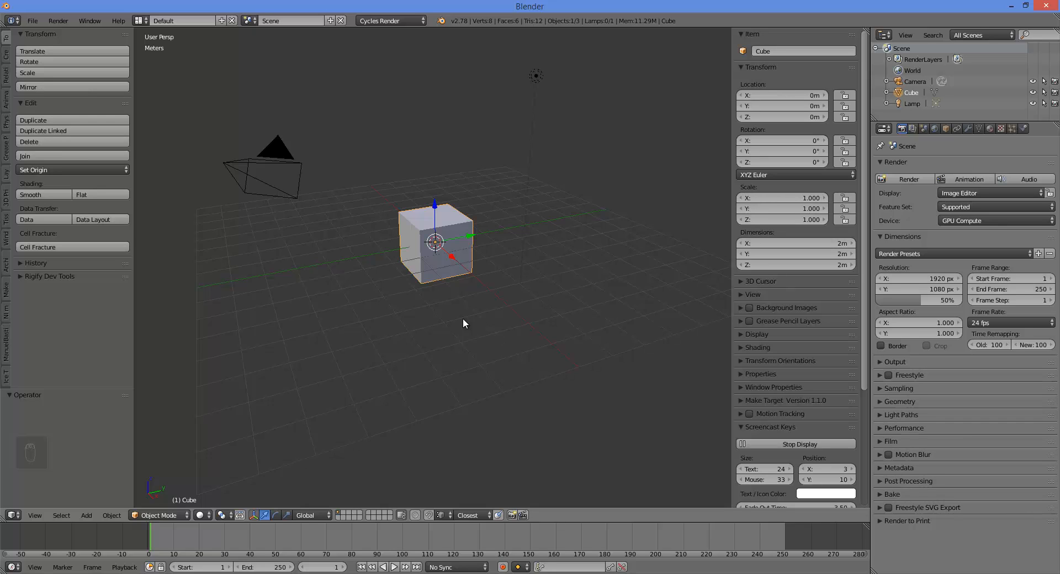
# Step: Box-select the camera and the cube, and add the lamp to the selection with circle select
pyautogui.press('b')
pyautogui.moveTo(200, 56); pyautogui.dragTo(479, 359)
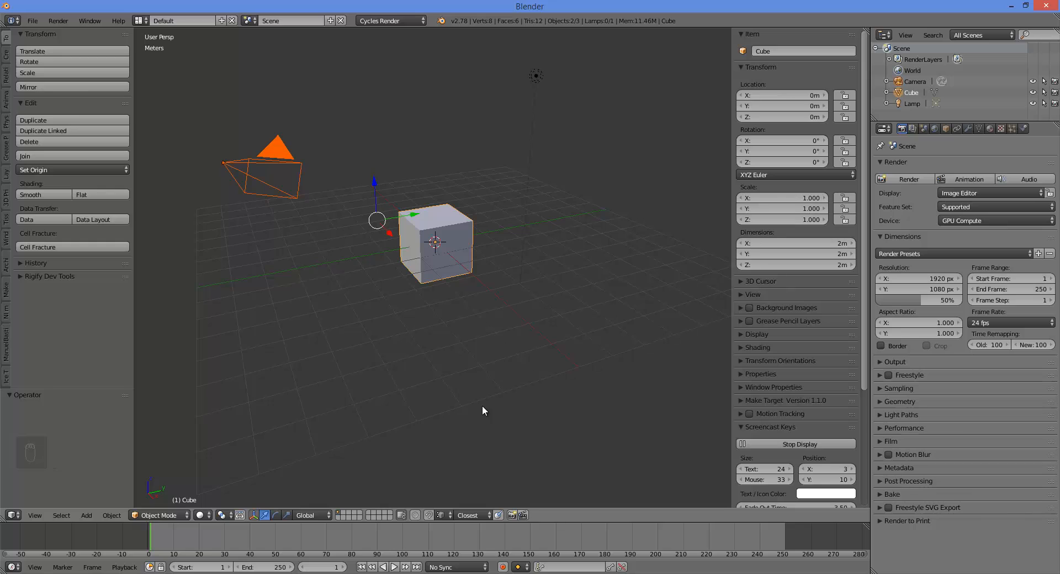
pyautogui.press('c')
pyautogui.moveTo(490, 201); pyautogui.dragTo(545, 78)
# Step: Remove the cube from the multiple selection and add it back, and make the camera, lamp and cube active in turn
pyautogui.keyDown('shift'); pyautogui.rightClick(435, 257); pyautogui.keyUp('shift')
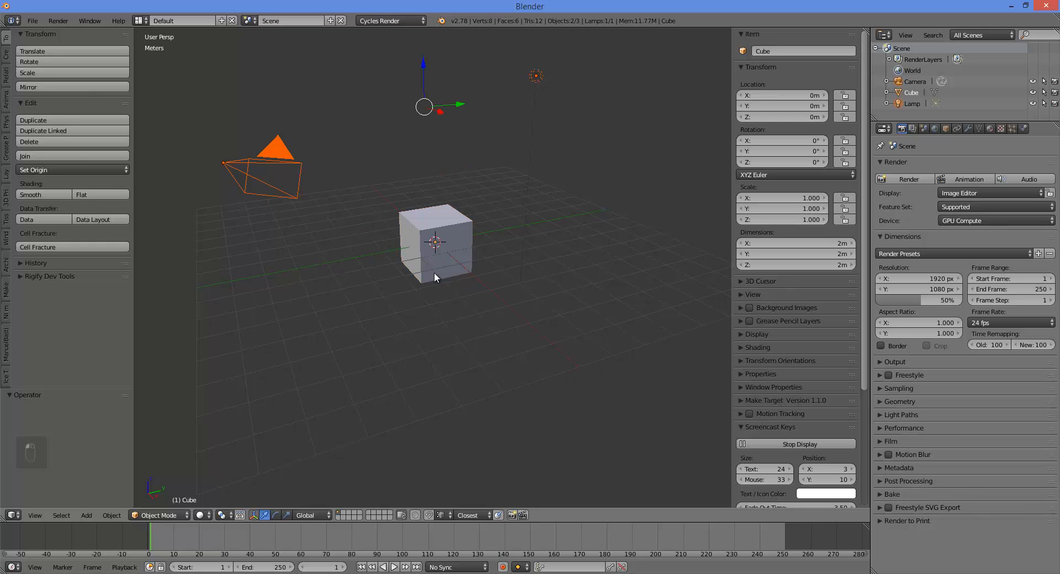
pyautogui.keyDown('shift'); pyautogui.rightClick(434, 273); pyautogui.keyUp('shift')
pyautogui.keyDown('shift'); pyautogui.rightClick(281, 173); pyautogui.keyUp('shift')
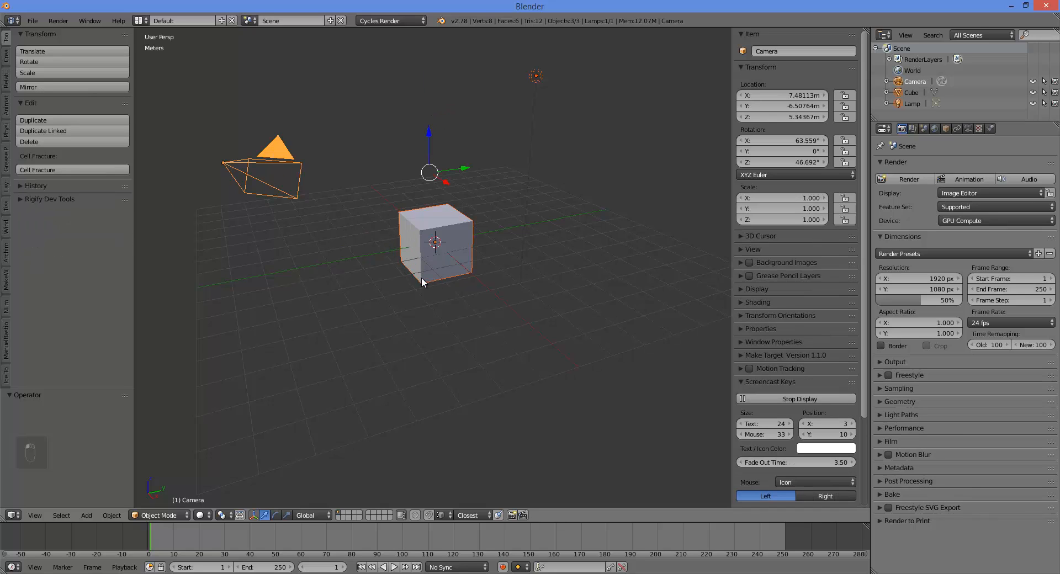
pyautogui.keyDown('shift'); pyautogui.rightClick(535, 76); pyautogui.keyUp('shift')
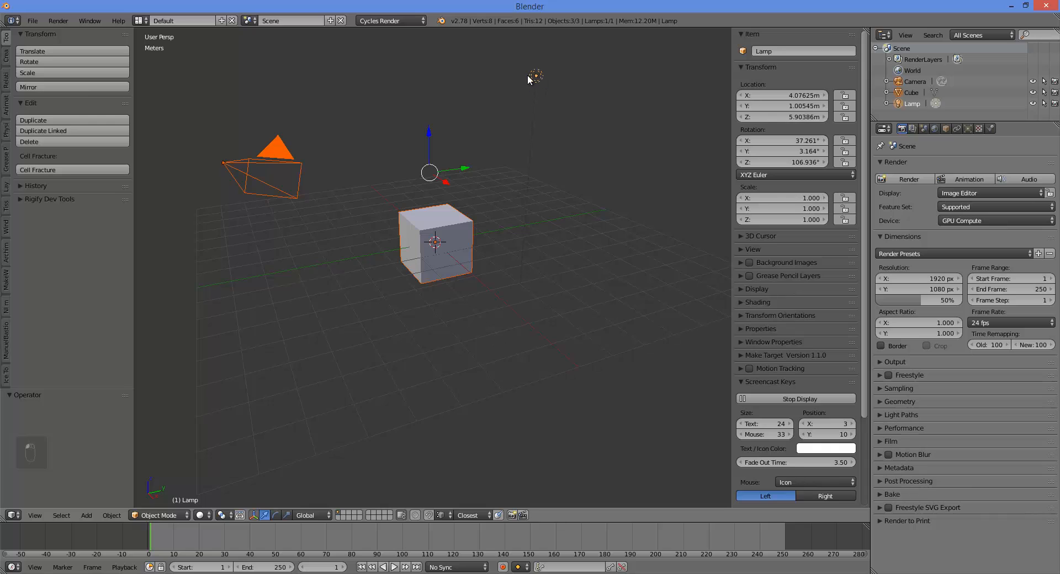
pyautogui.keyDown('shift'); pyautogui.rightClick(280, 159); pyautogui.keyUp('shift')
pyautogui.keyDown('shift'); pyautogui.rightClick(425, 254); pyautogui.keyUp('shift')
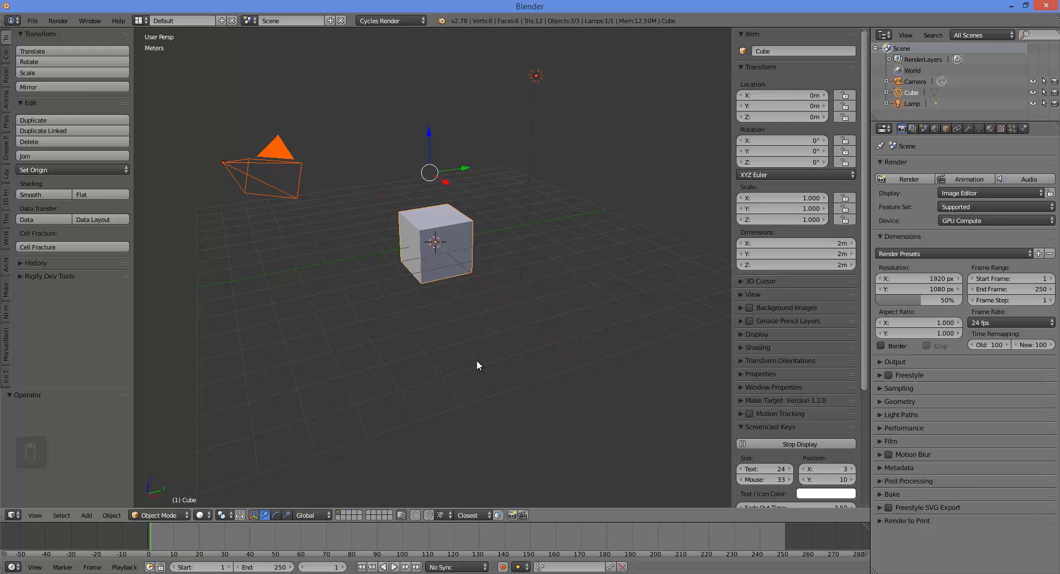
# Step: Select only the cube and delete it from the scene
pyautogui.rightClick(452, 267)
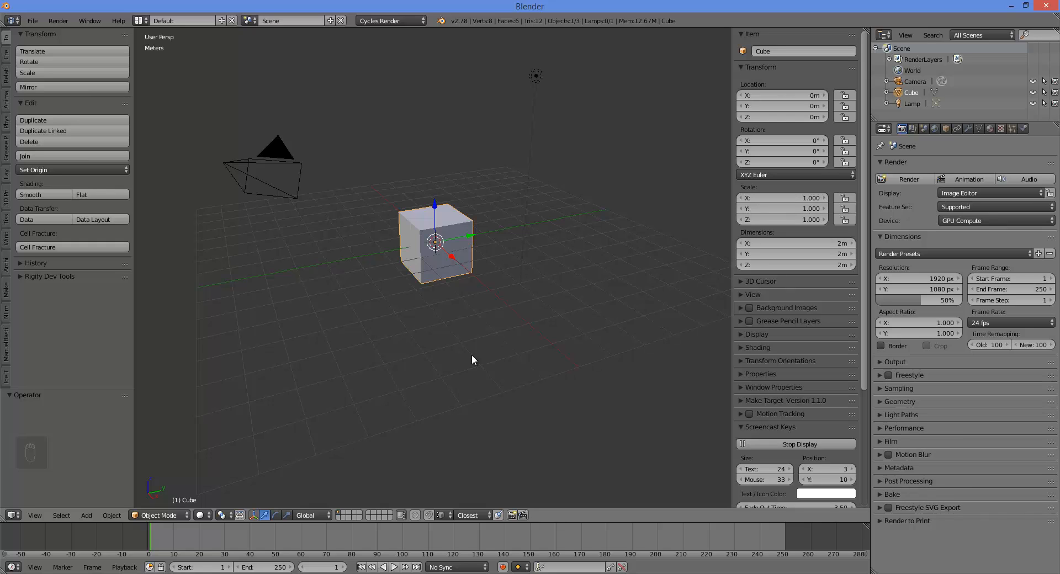
pyautogui.press('x')
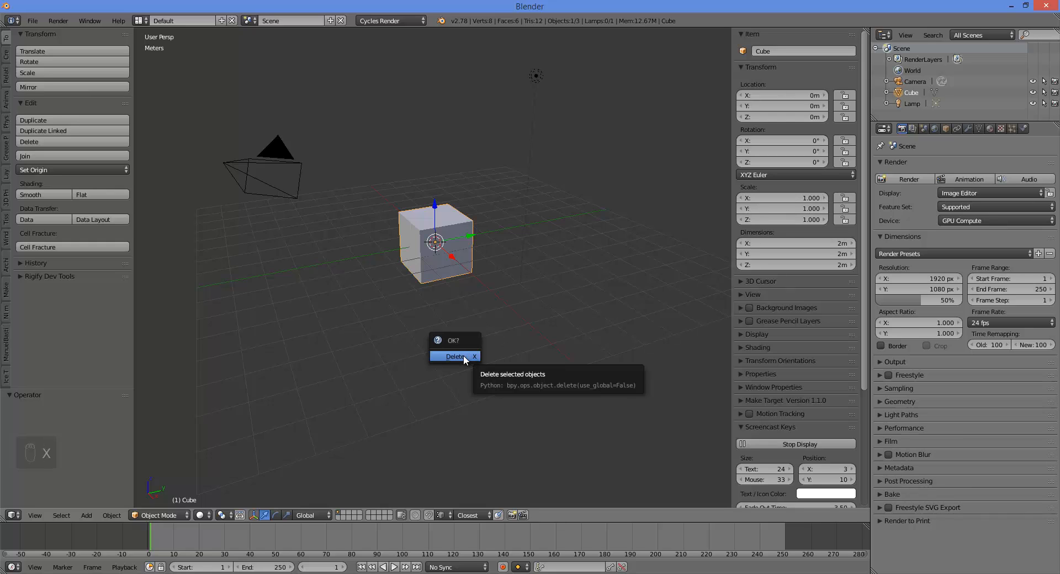
pyautogui.click(462, 355)
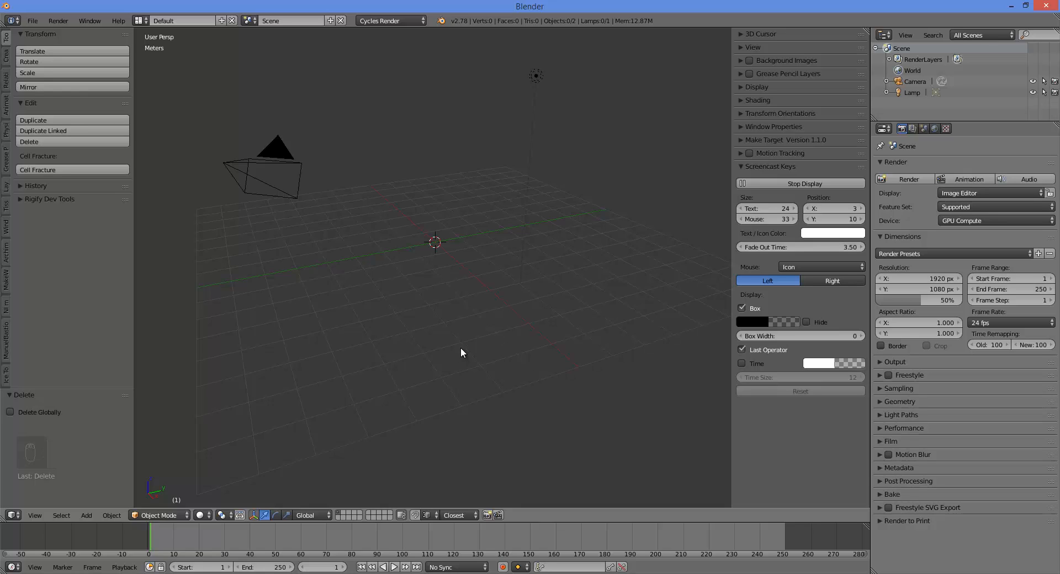
# Step: Toggle the selection of all objects on and off, leaving nothing selected
pyautogui.press('a')
pyautogui.press('a')
pyautogui.press('a')
pyautogui.press('a')
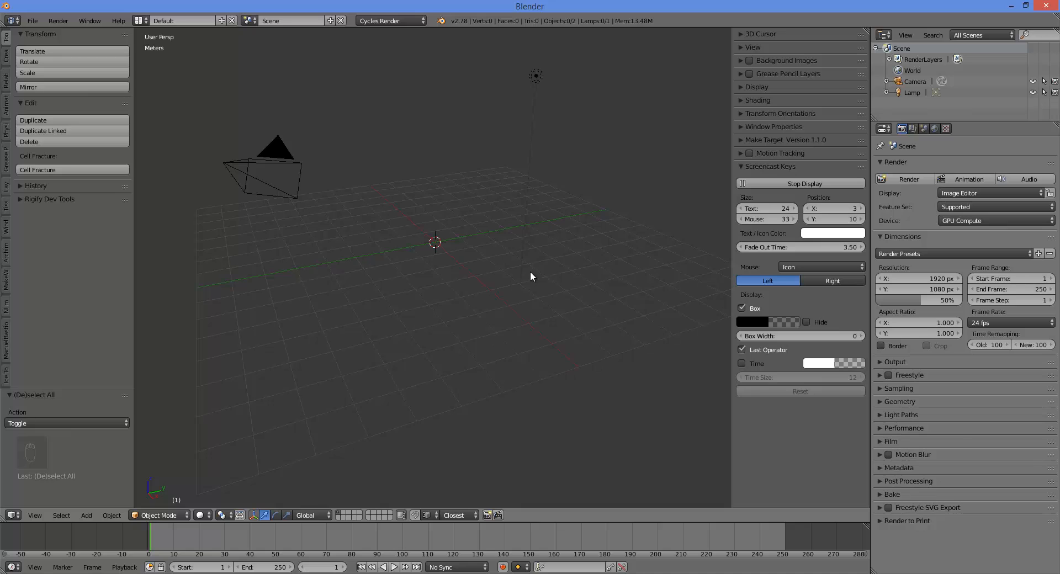
# Step: Add a UV Sphere mesh at the 3D cursor in the centre of the scene
pyautogui.hotkey('shift', 'a')
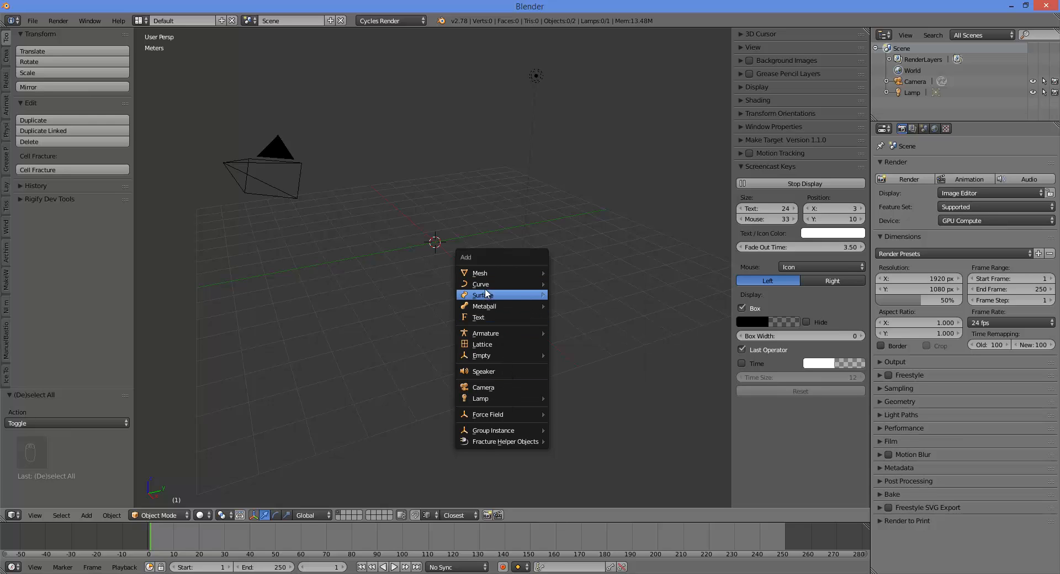
pyautogui.moveTo(486, 286)
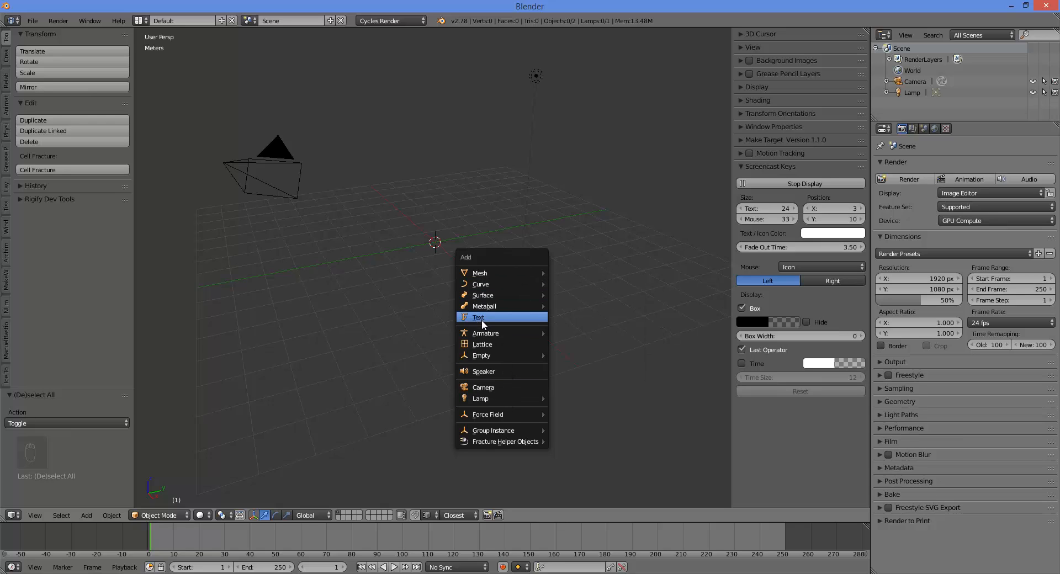
pyautogui.moveTo(481, 336)
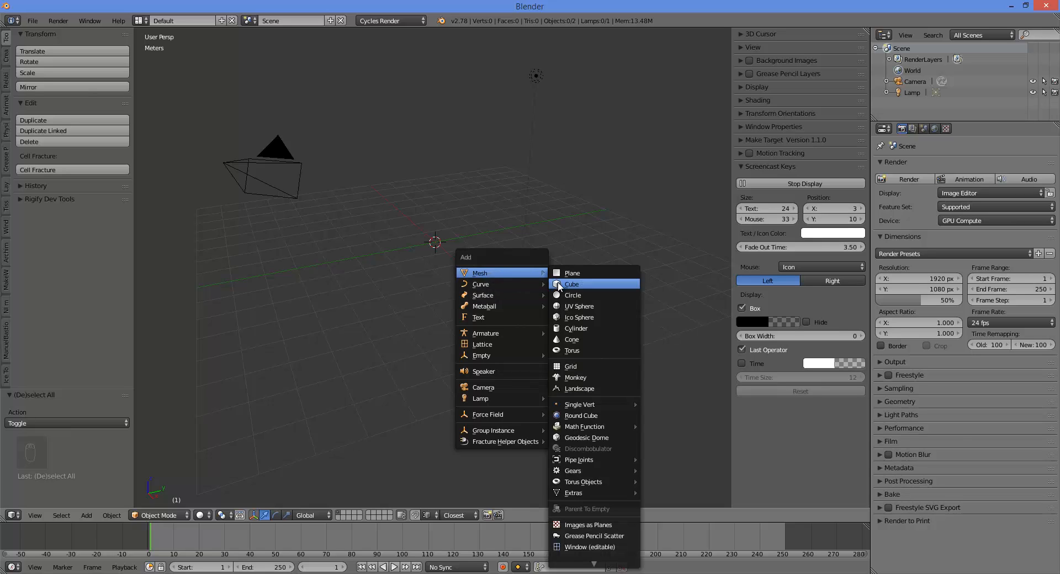
pyautogui.click(588, 307)
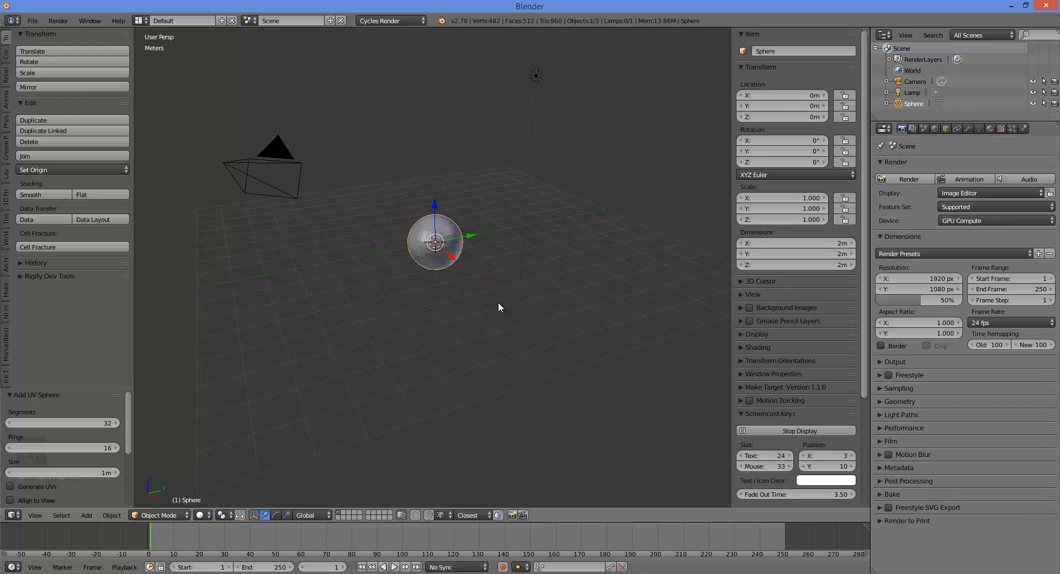
# Step: Place the 3D cursor at several points around the sphere, ending below and to its right, and try rotating the sphere
pyautogui.click(521, 303)
pyautogui.click(463, 327)
pyautogui.click(345, 337)
pyautogui.click(316, 252)
pyautogui.click(378, 168)
pyautogui.click(519, 200)
pyautogui.click(568, 268)
pyautogui.click(495, 336)
pyautogui.press('r')
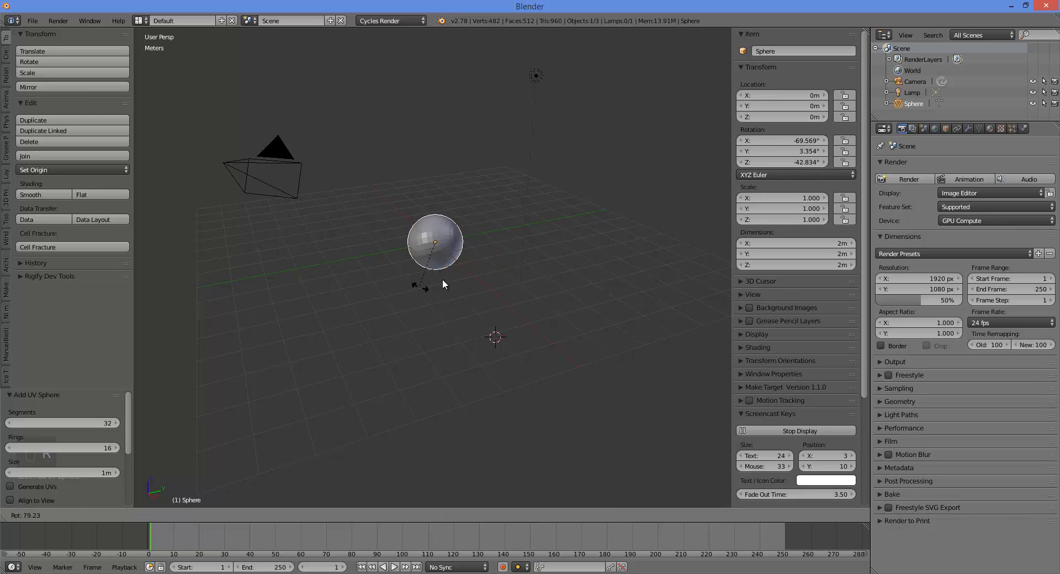
pyautogui.press('Escape')
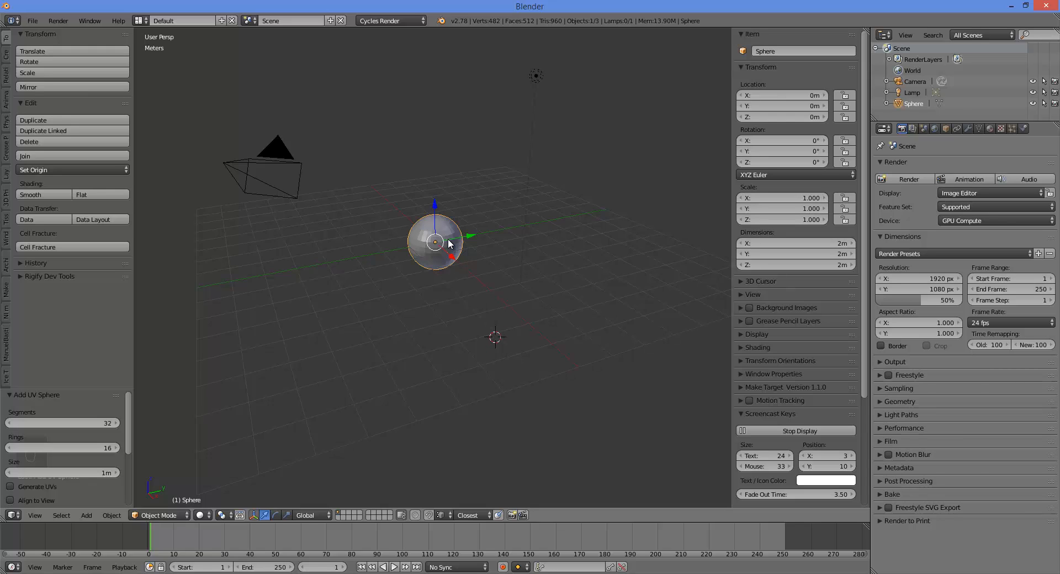
# Step: Add a Cylinder mesh at the displaced 3D cursor and delete it again
pyautogui.hotkey('shift', 'a')
pyautogui.moveTo(458, 331)
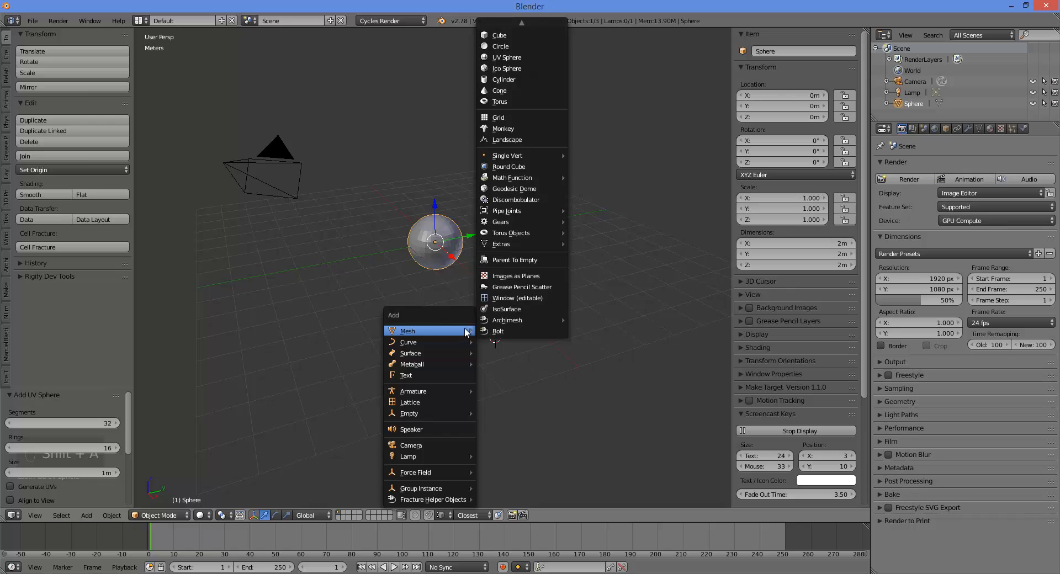
pyautogui.click(506, 79)
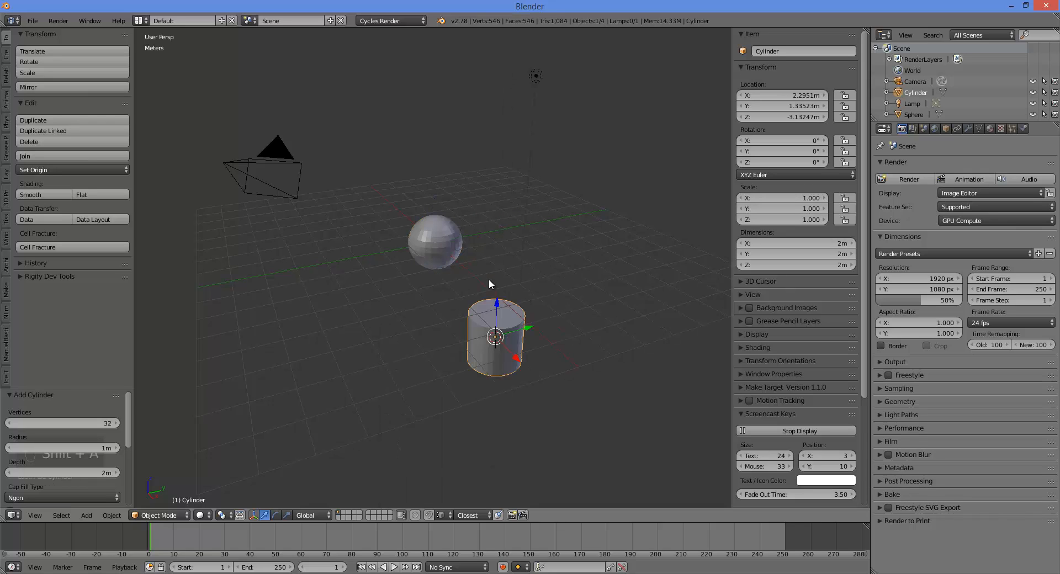
pyautogui.press('x')
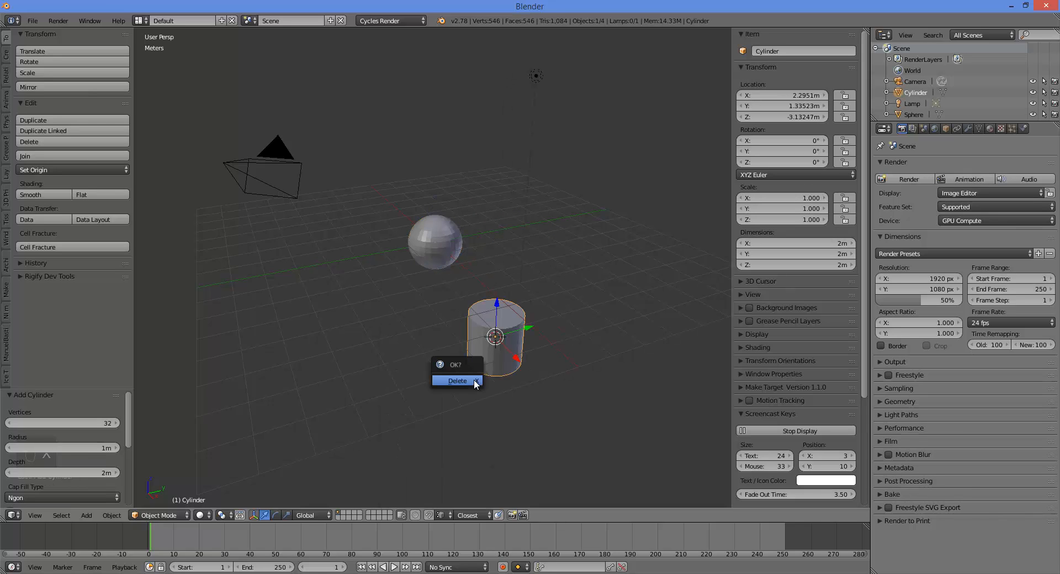
pyautogui.click(474, 380)
# Step: Select the sphere and try moving and rotating it freely, cancelling both transformations
pyautogui.rightClick(446, 251)
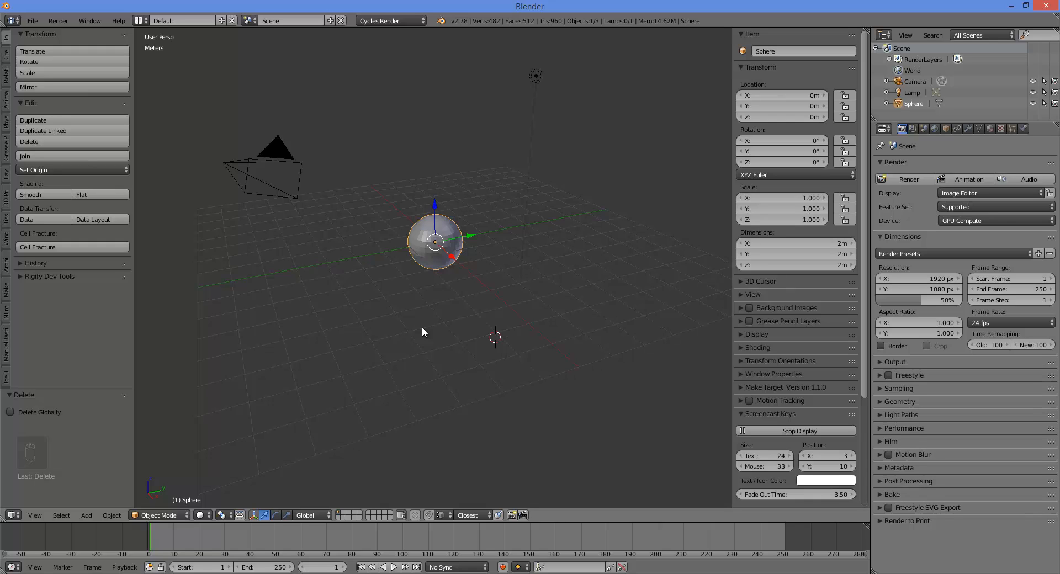
pyautogui.press('g')
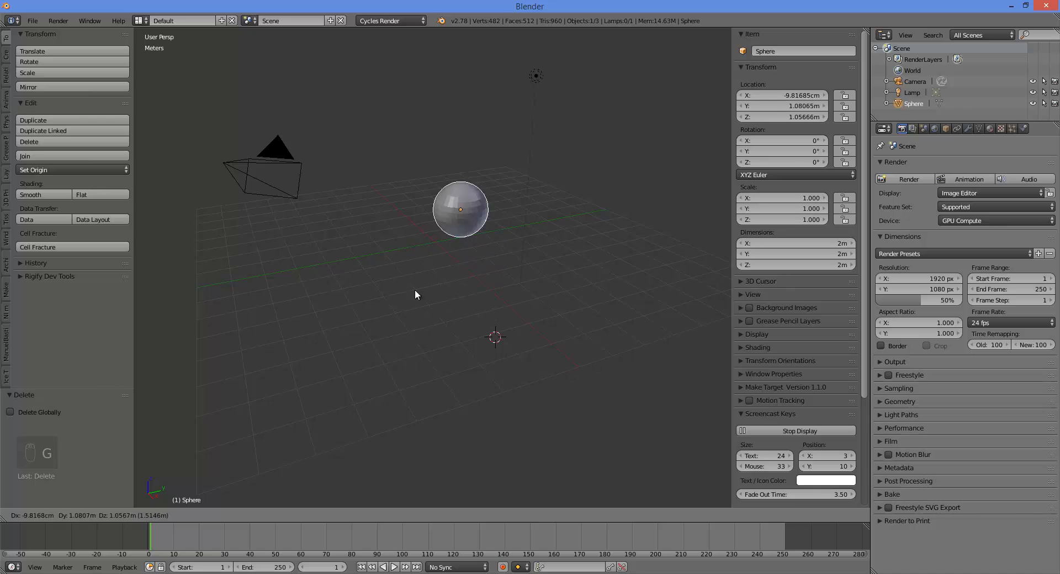
pyautogui.rightClick(409, 326)
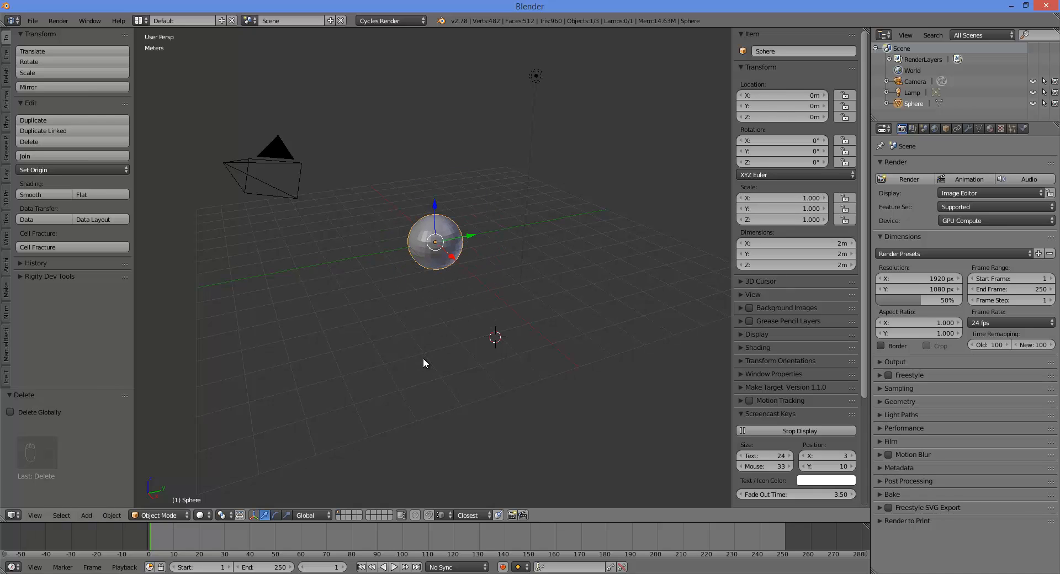
pyautogui.press('r')
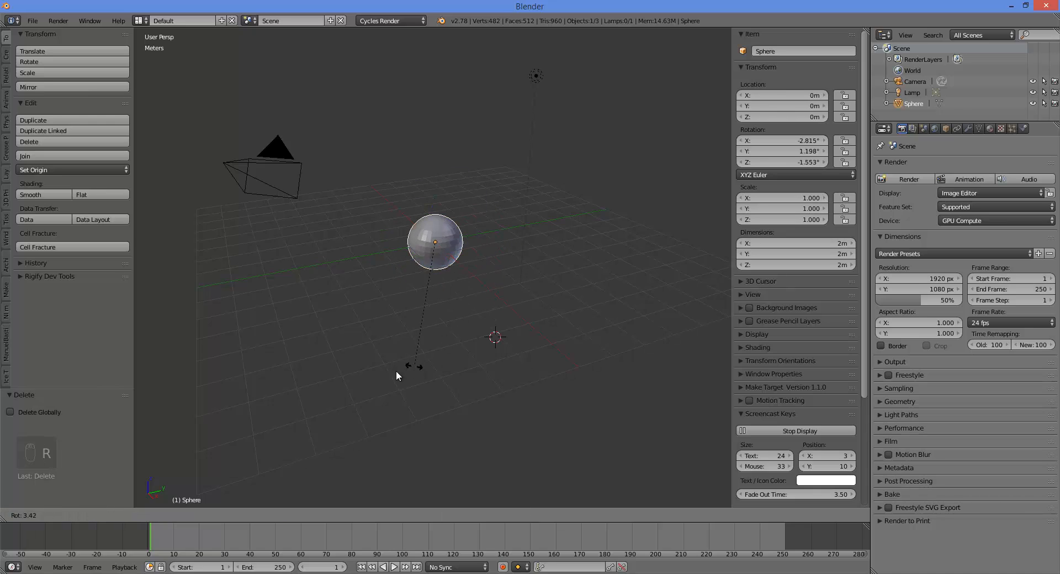
pyautogui.rightClick(494, 336)
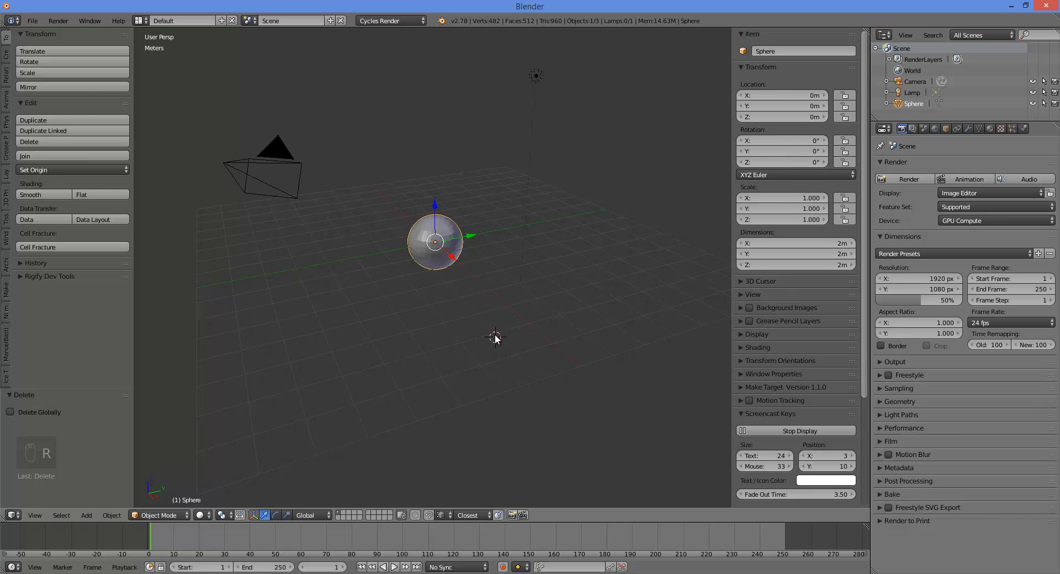
# Step: Try scaling the sphere up freely to about 1.58 times its size, cancelling the transformation
pyautogui.press('s')
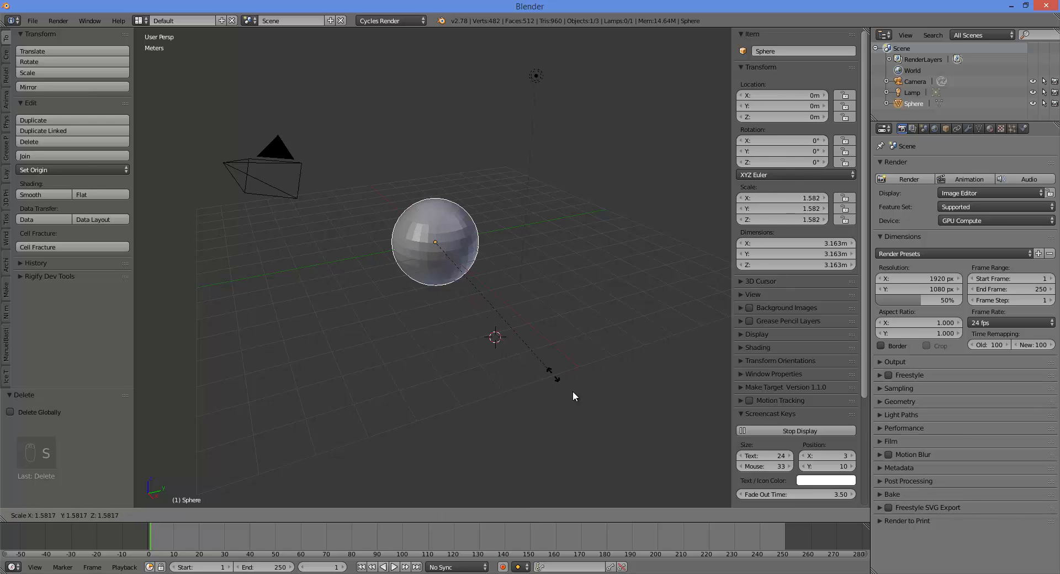
pyautogui.rightClick(569, 385)
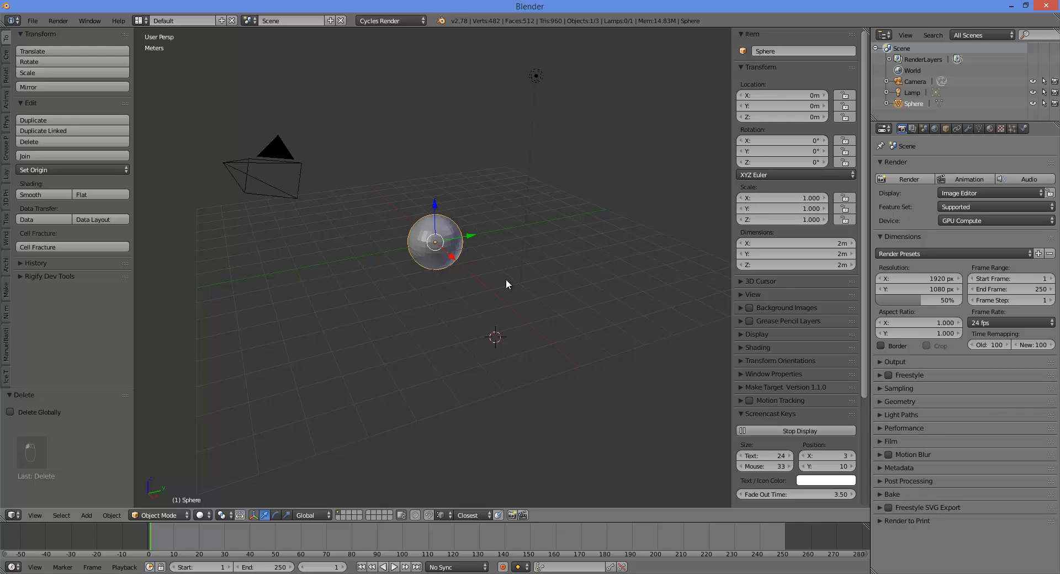
# Step: Move the sphere exactly 3 m along the global X axis and -2 m along the global Y axis
pyautogui.press('g')
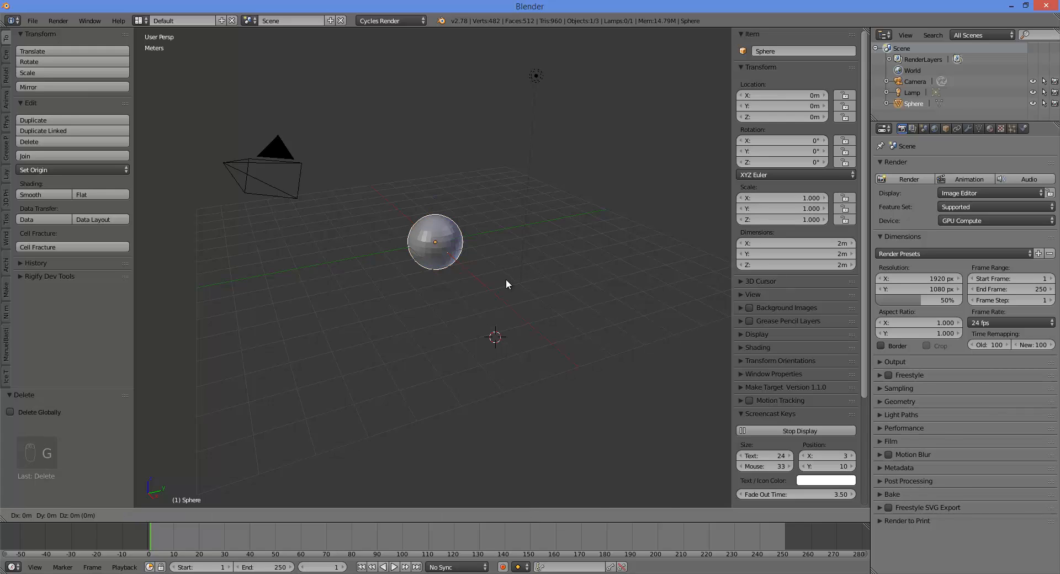
pyautogui.press('x')
pyautogui.write('3')
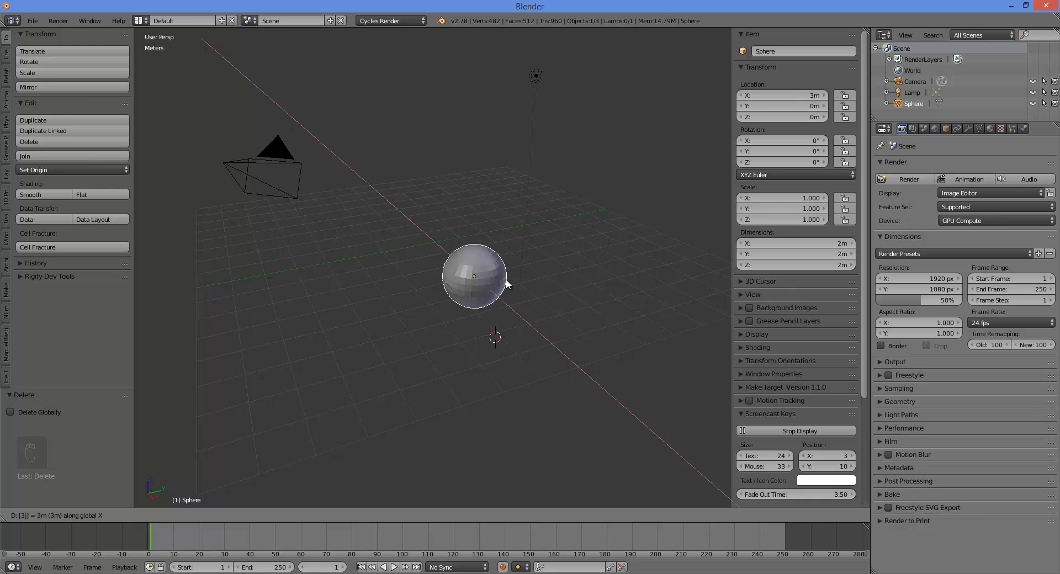
pyautogui.press('Return')
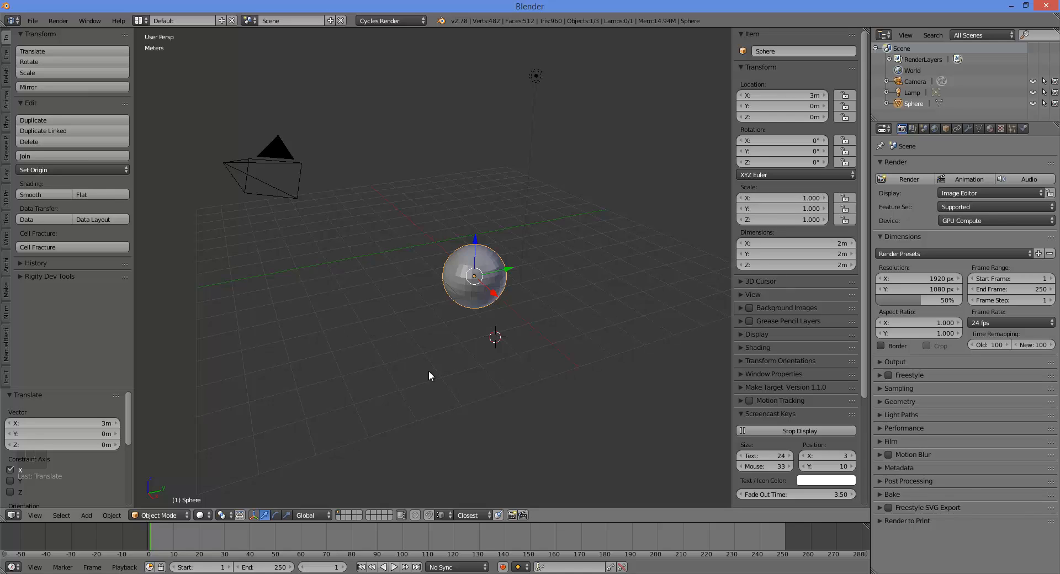
pyautogui.press('g')
pyautogui.press('y')
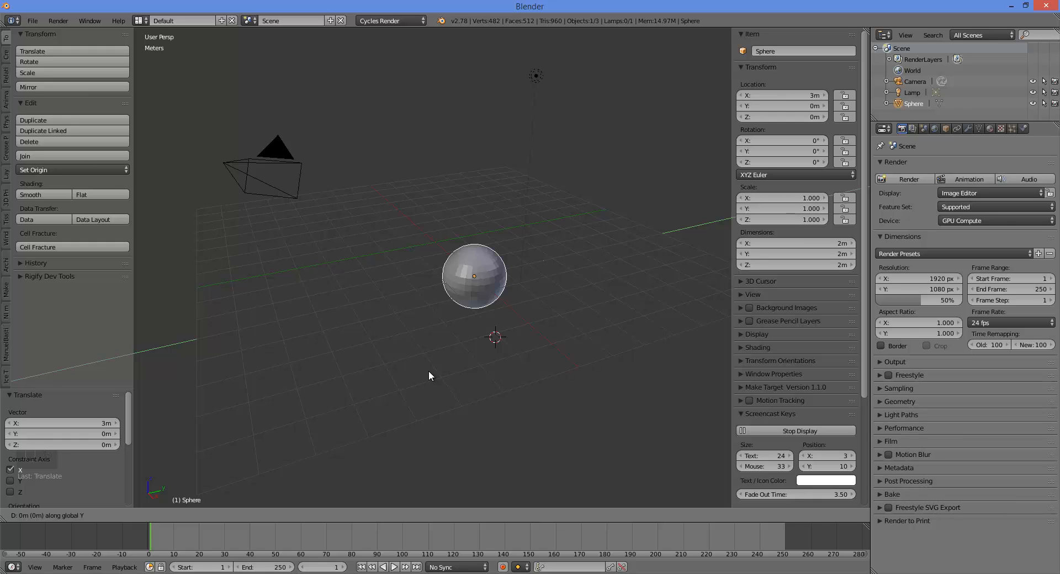
pyautogui.write('-2')
pyautogui.press('Return')
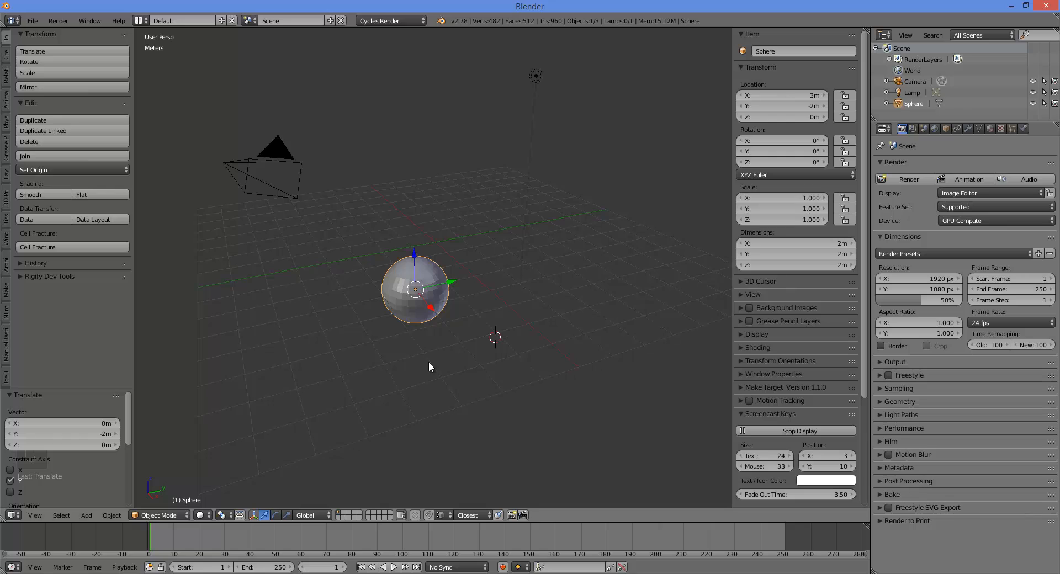
# Step: Rotate the sphere exactly 45° around the global Z axis
pyautogui.press('r')
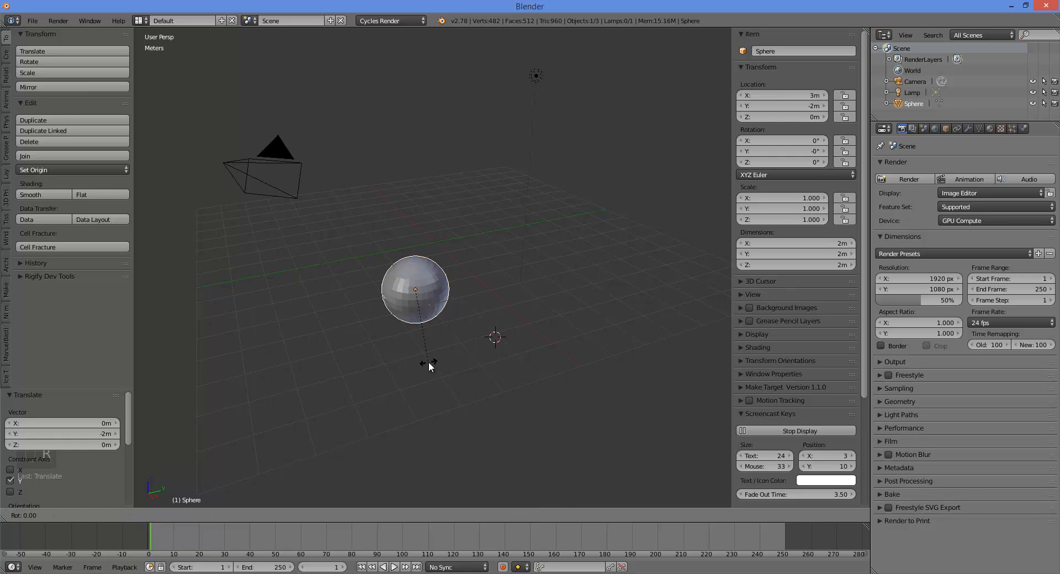
pyautogui.write('z')
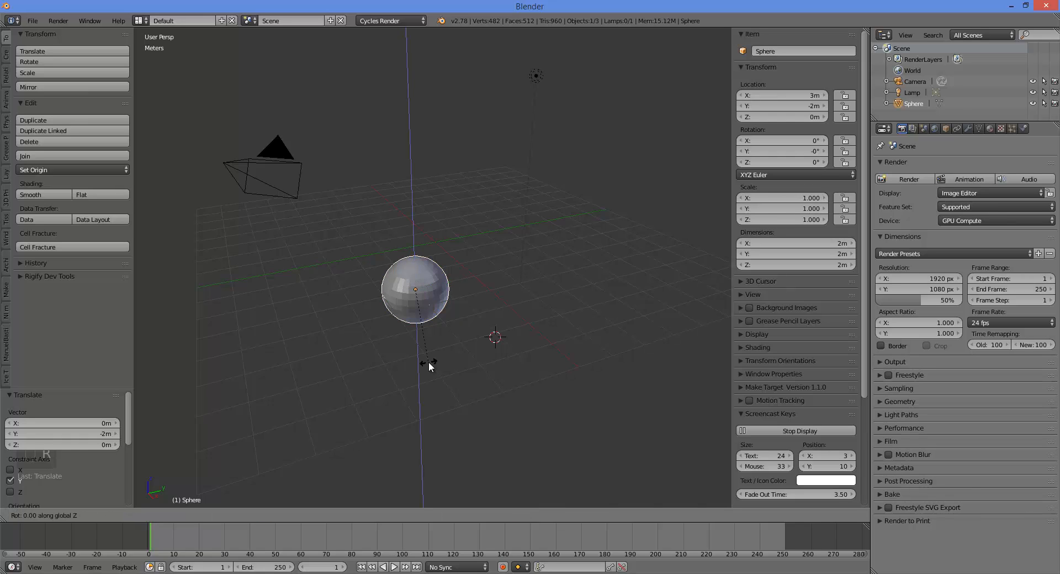
pyautogui.write('45')
pyautogui.press('Return')
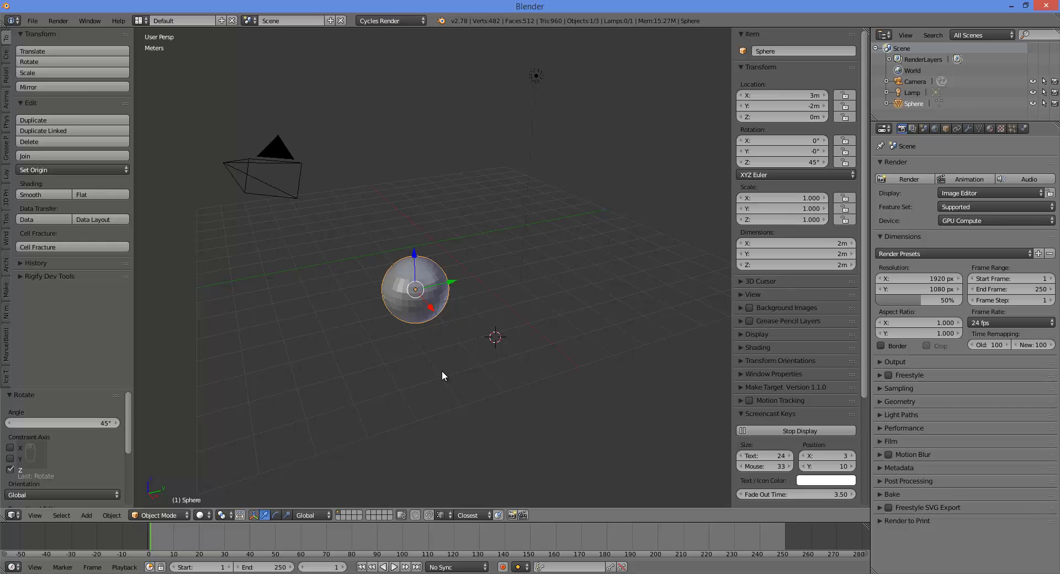
# Step: Flatten the sphere by scaling it by a factor of 0.5 along the global Z axis
pyautogui.press('s')
pyautogui.press('z')
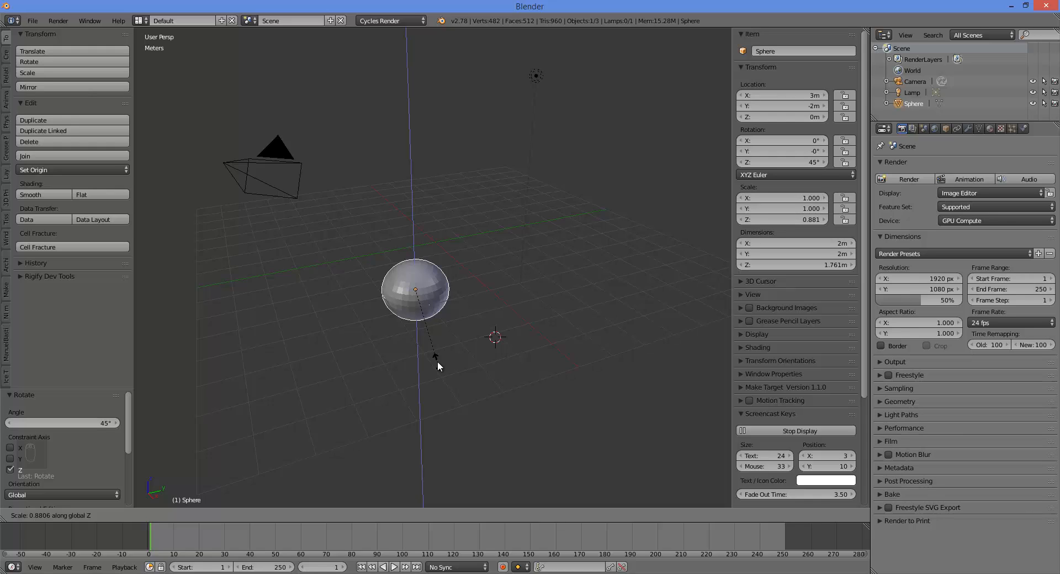
pyautogui.write('.5')
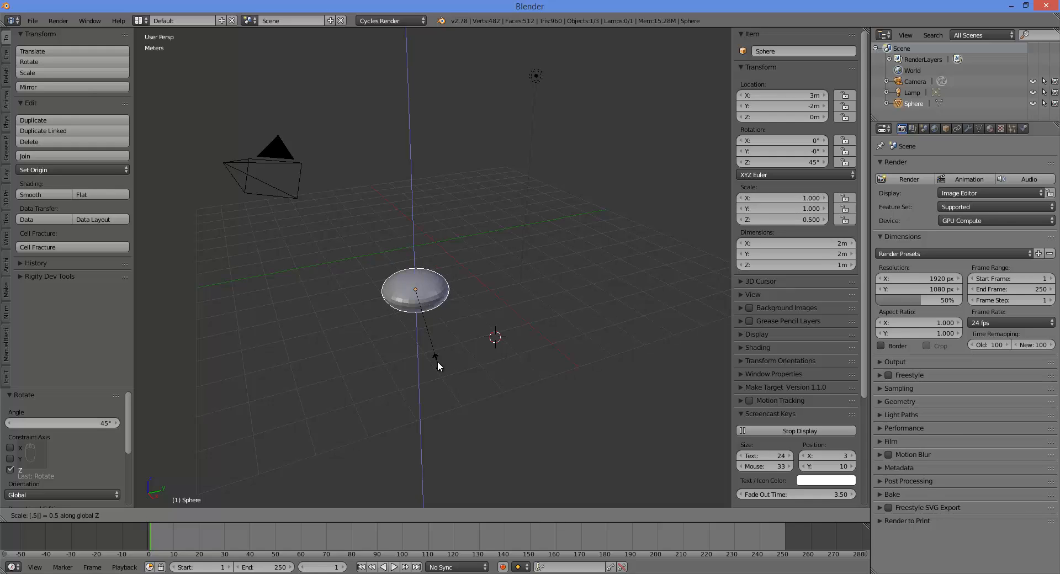
pyautogui.press('Return')
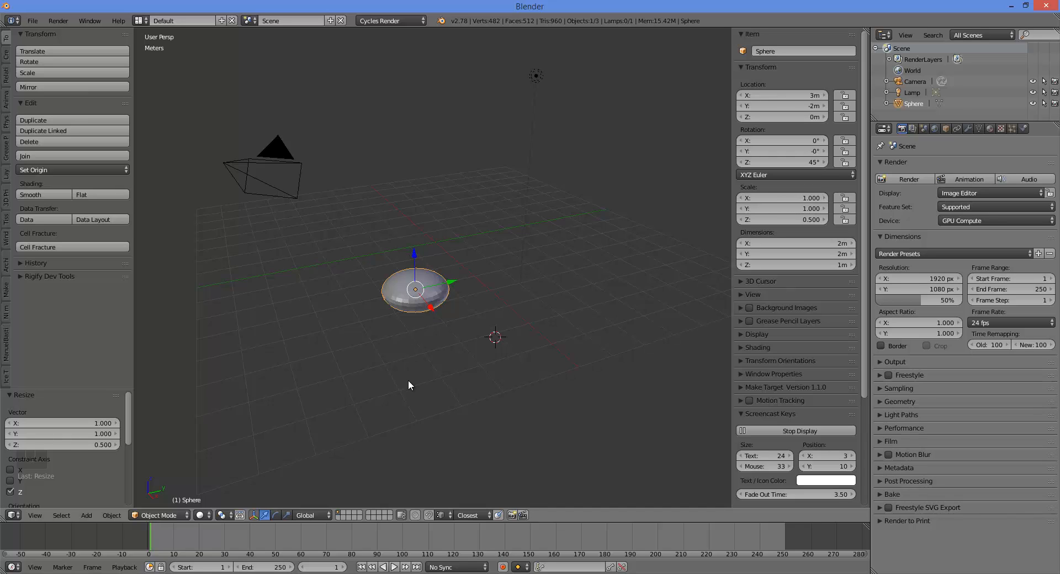
# Step: Toggle the 3D manipulator off and on, and use it to move the flattened sphere to about X 2.84 m, Y -0.94 m, Z -1.56 m
pyautogui.click(254, 512)
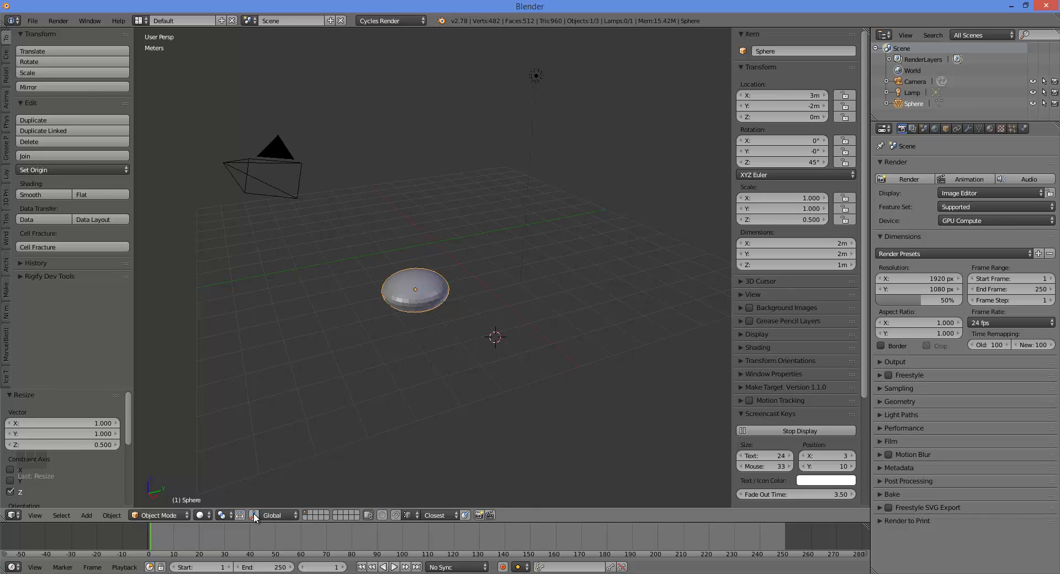
pyautogui.click(253, 513)
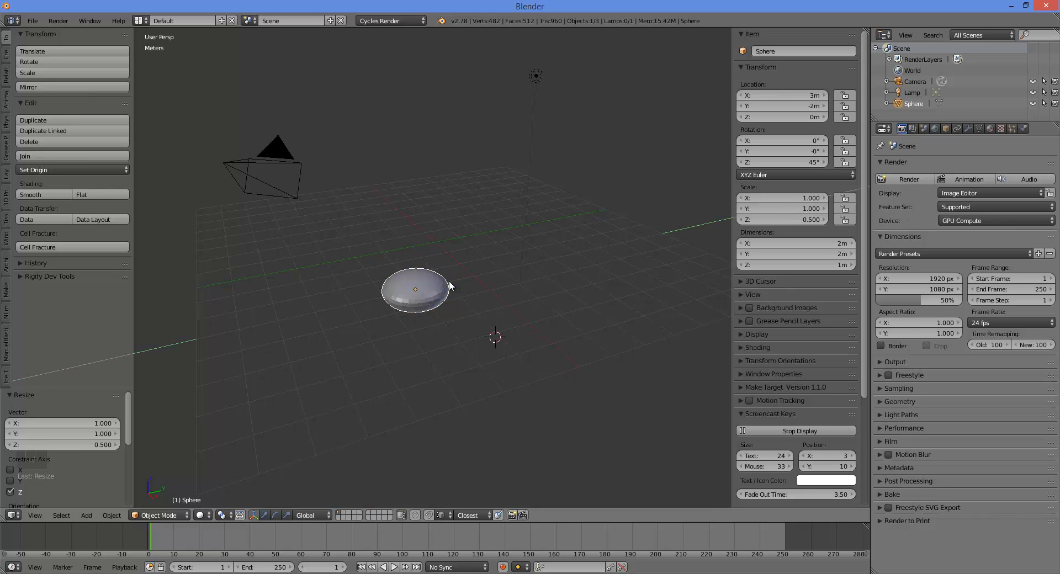
pyautogui.moveTo(449, 281); pyautogui.dragTo(418, 272)
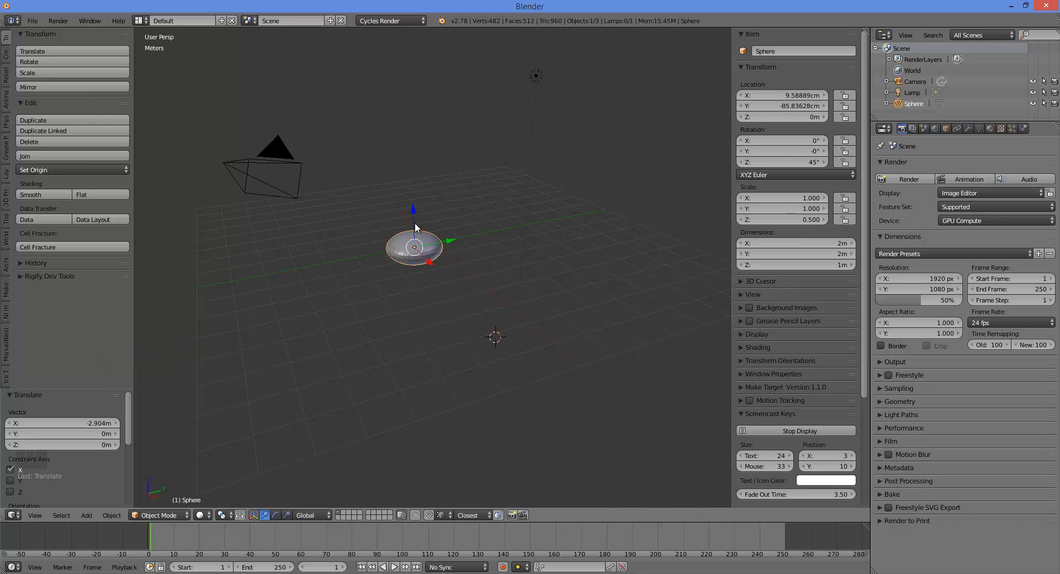
pyautogui.moveTo(415, 223); pyautogui.dragTo(452, 347)
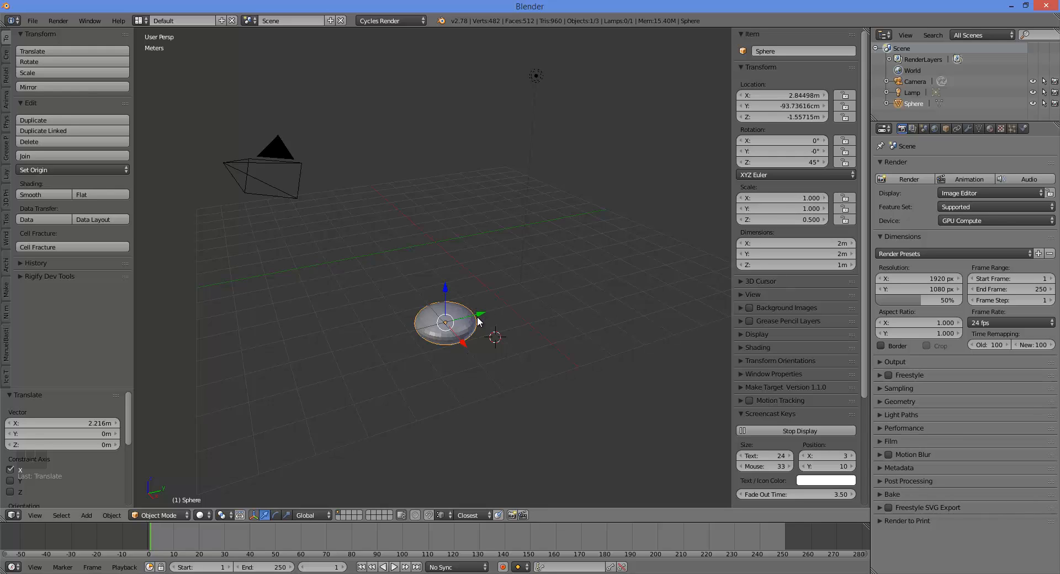
# Step: With the manipulator, rotate the flattened sphere to about 1.4°, 19.2°, 4.3° and stretch it about 2.18 times along X and 1.92 times along Z
pyautogui.click(276, 514)
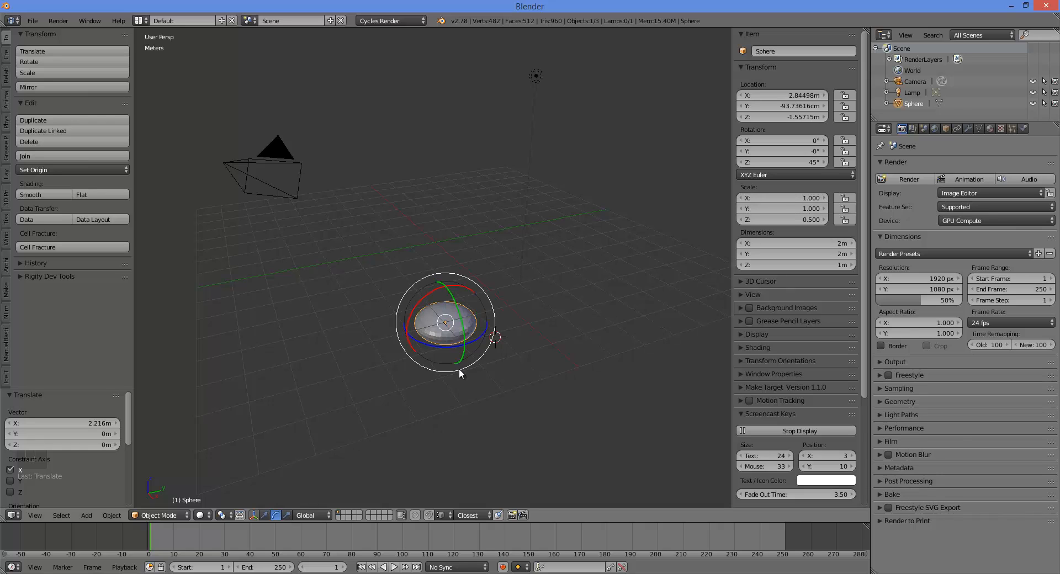
pyautogui.moveTo(437, 345); pyautogui.dragTo(452, 323)
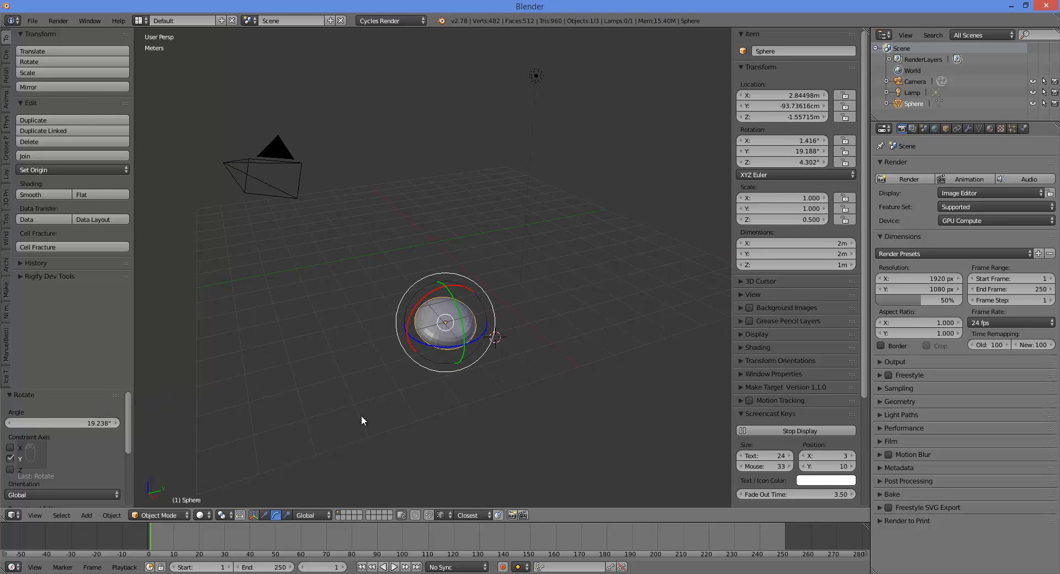
pyautogui.click(287, 515)
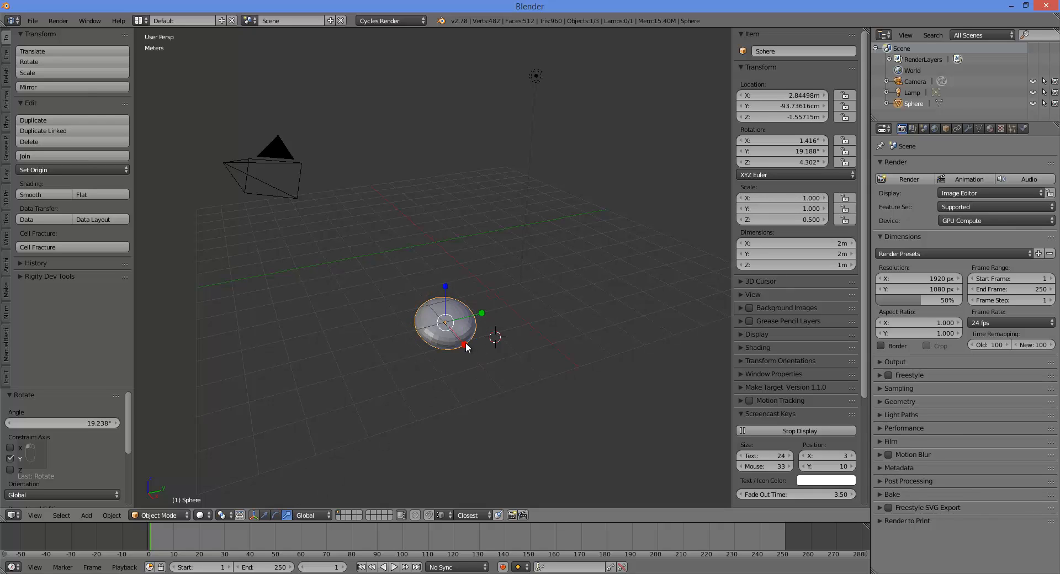
pyautogui.moveTo(465, 344); pyautogui.dragTo(476, 368)
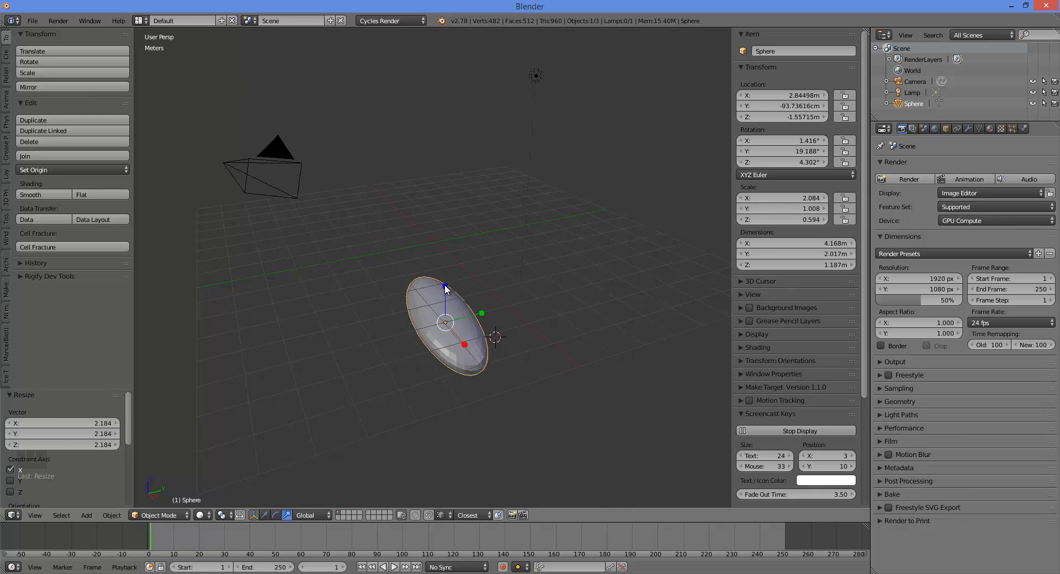
pyautogui.moveTo(446, 286); pyautogui.dragTo(445, 255)
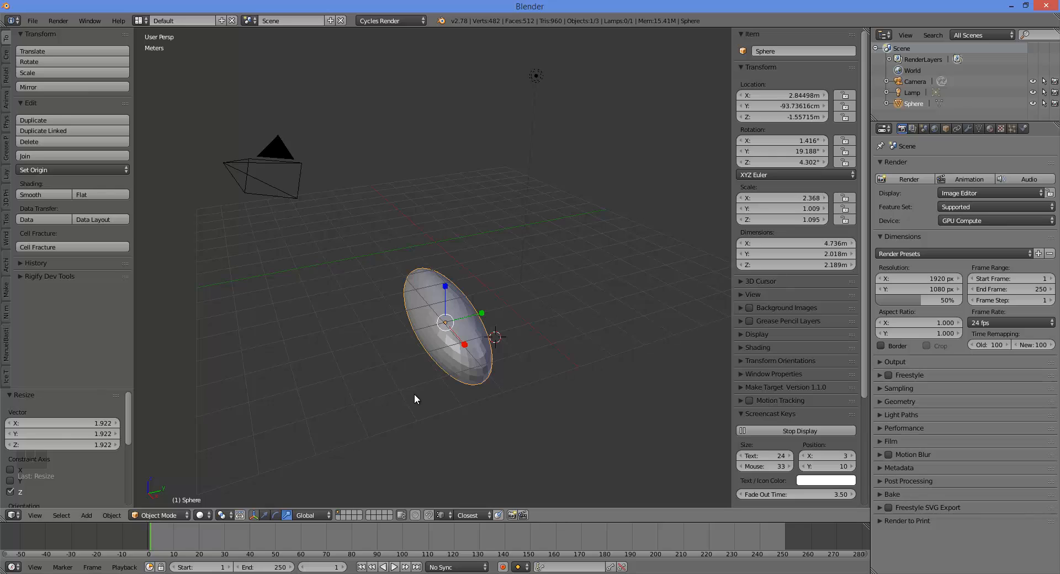